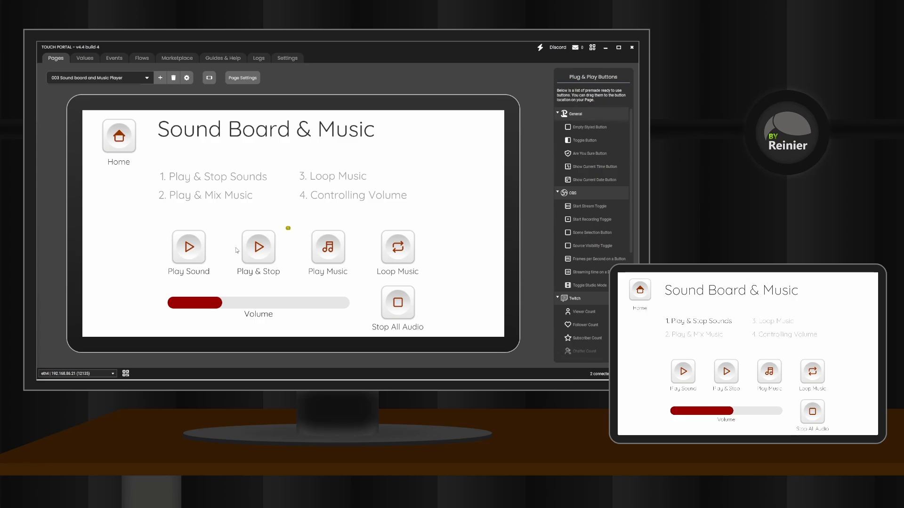
Step: Add a Play Audio (Advanced) action to the Play Sound button's On Pressed actions, playing Hand Metallic Bell - jc.wav
left_click(189, 248)
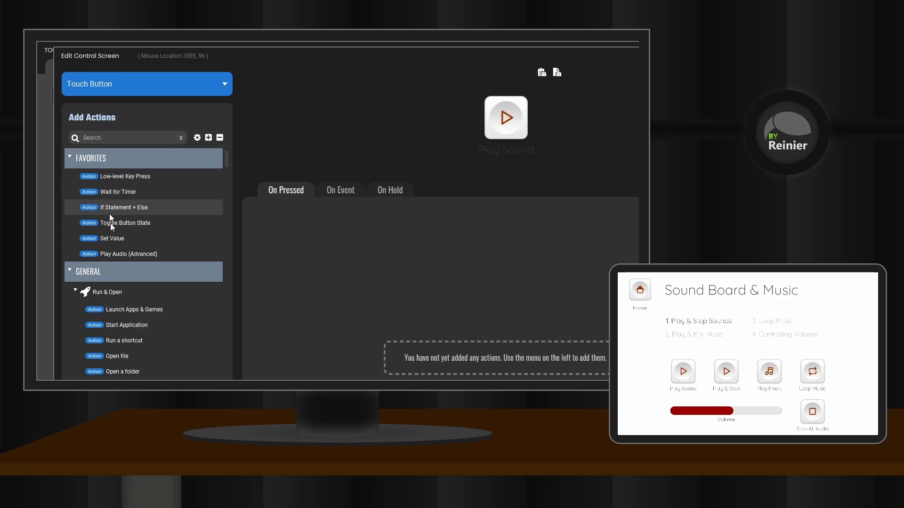
left_click_drag(117, 254, 304, 222)
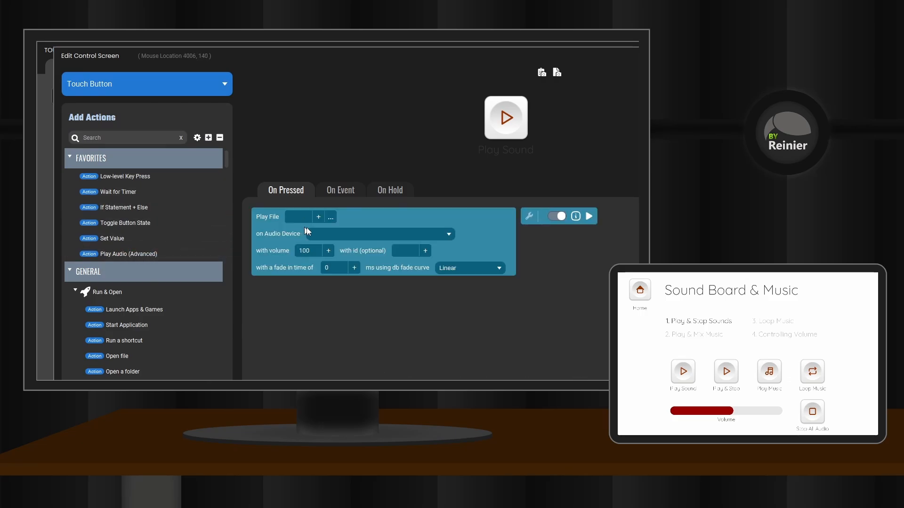
left_click(334, 214)
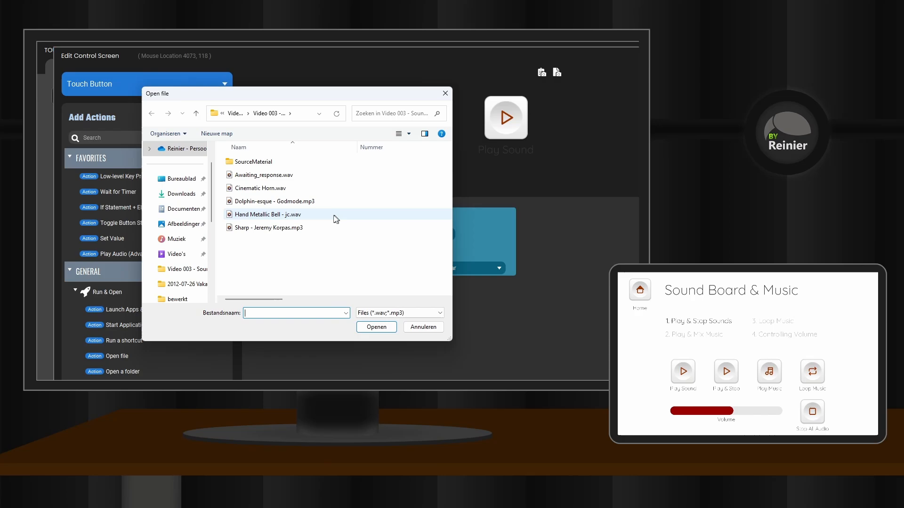
left_click(253, 218)
left_click(377, 327)
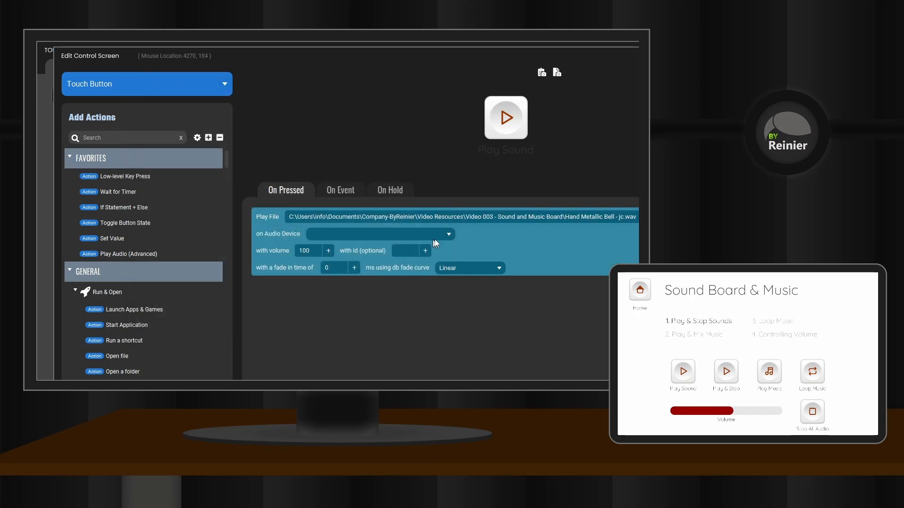
Step: Set the sound's audio device to Default and save the Play Sound button
left_click(449, 234)
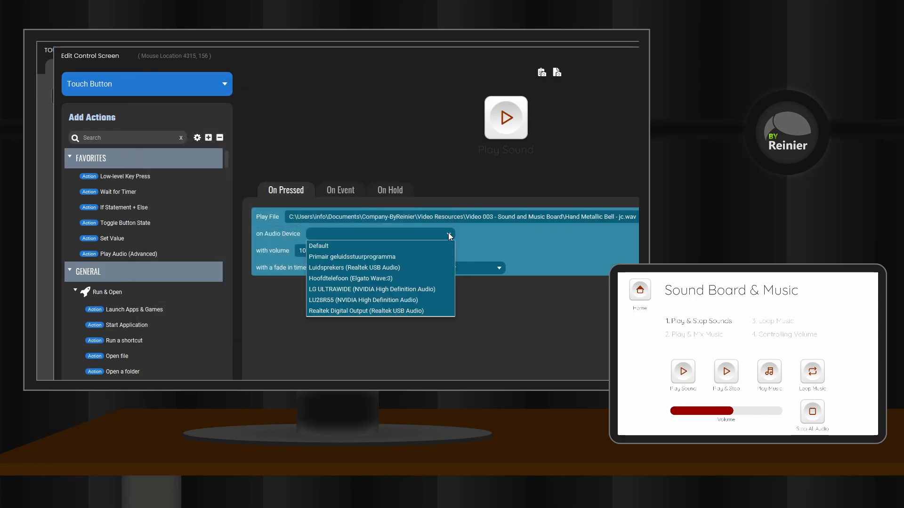
left_click(320, 244)
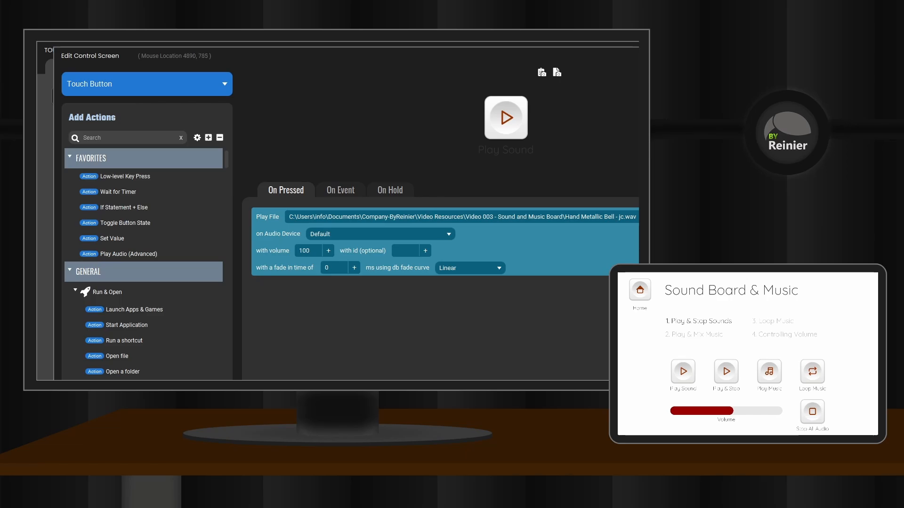
left_click(720, 415)
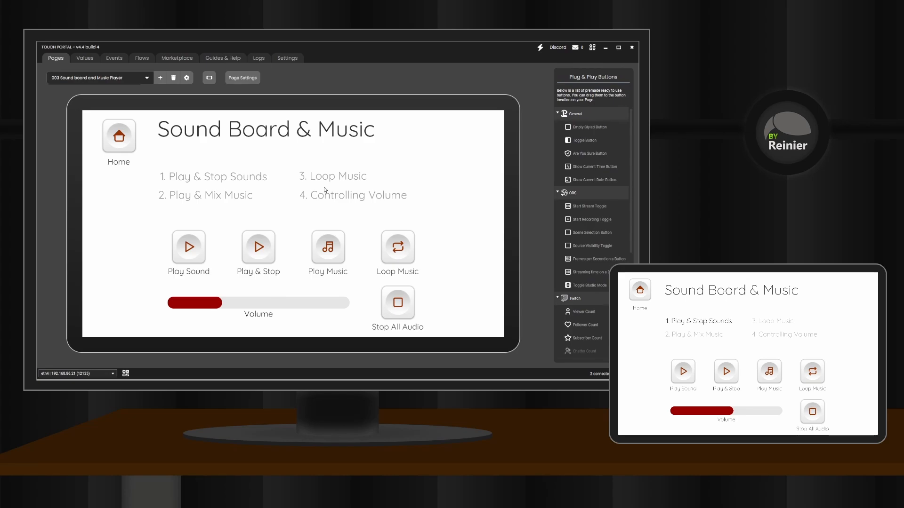
Step: Add Toggle Button State followed by If Statement + Else to the Play & Stop button's On Pressed actions
left_click(263, 249)
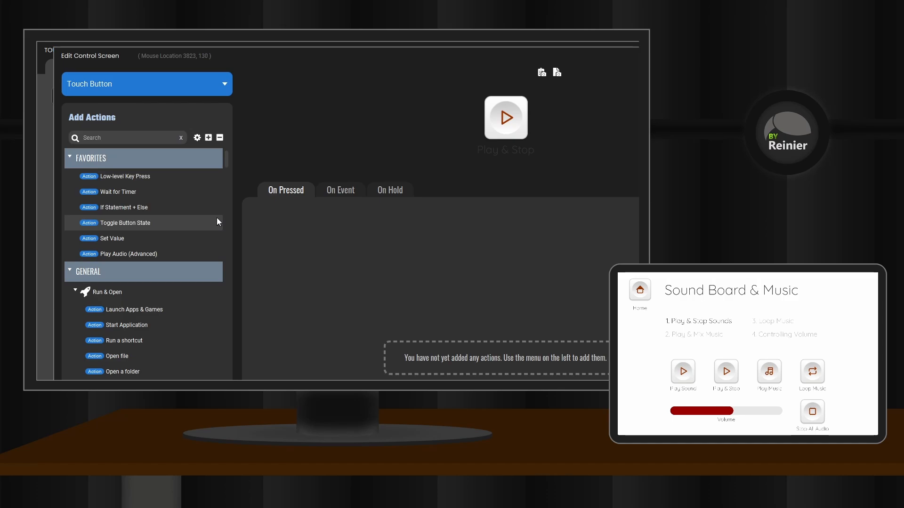
left_click_drag(117, 224, 280, 221)
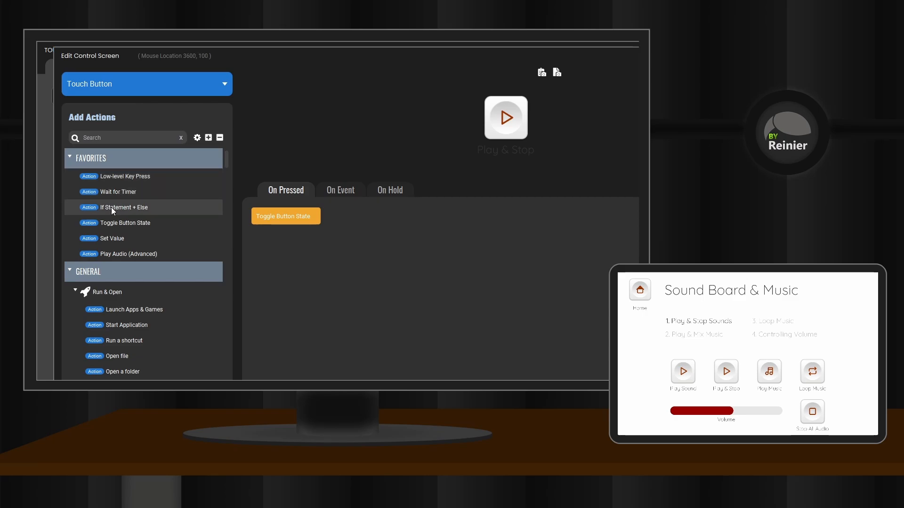
left_click_drag(111, 207, 264, 237)
mouse_move(292, 222)
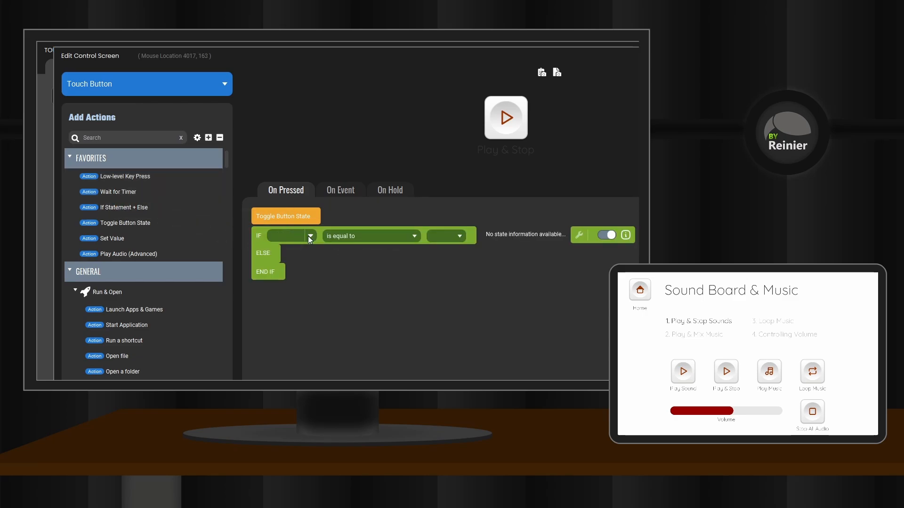
Step: Set the IF condition to This button state is equal to On
left_click(309, 235)
left_click(289, 256)
left_click(436, 235)
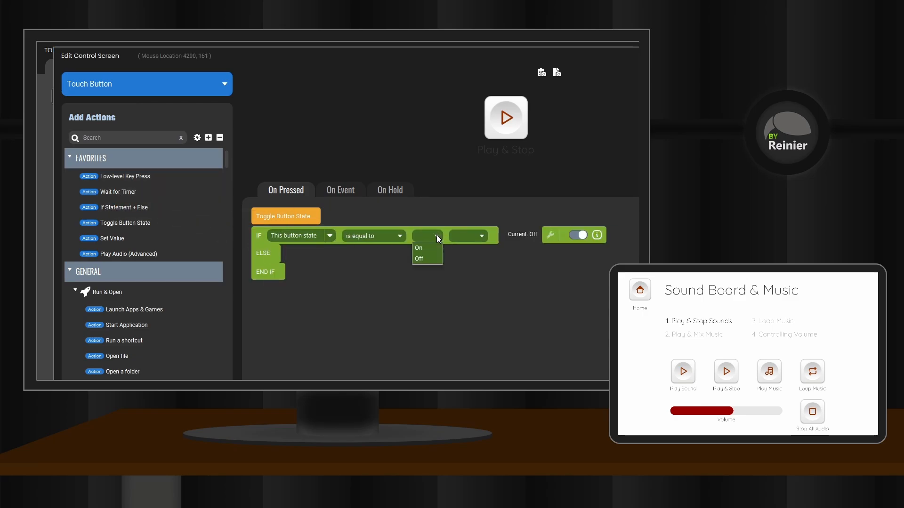
left_click(422, 248)
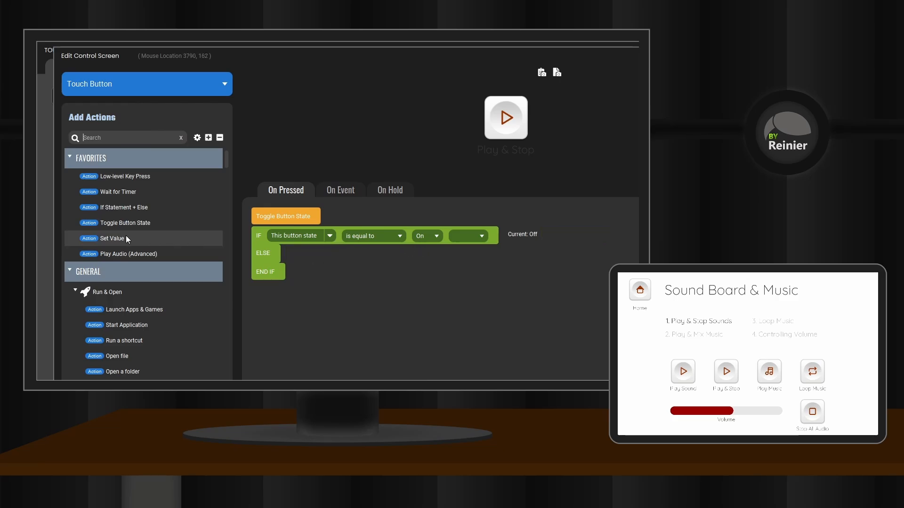
Step: Add a Play Audio (Advanced) action inside the IF branch that plays Cinematic Horn.wav
left_click_drag(118, 254, 309, 247)
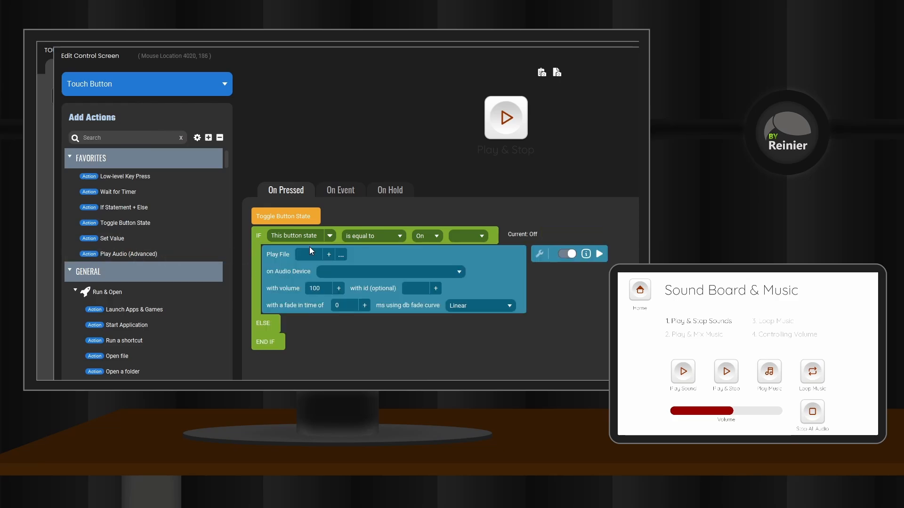
left_click(339, 256)
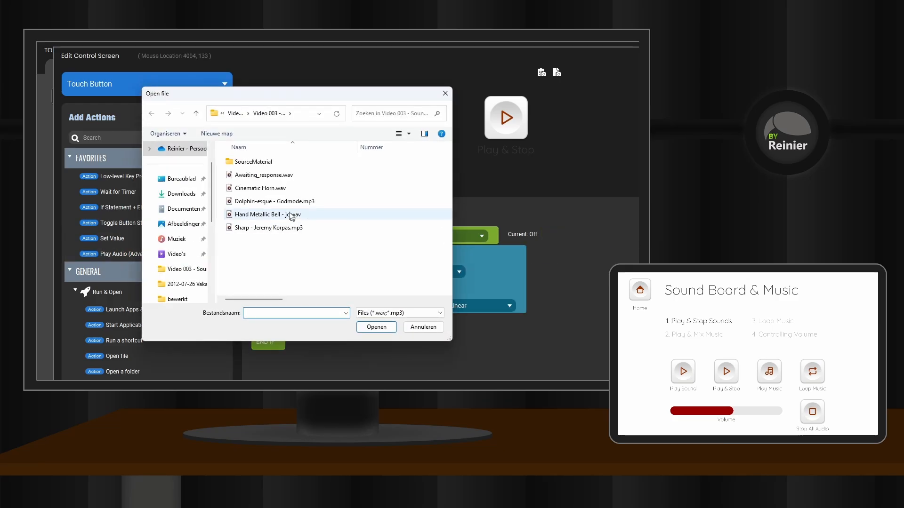
left_click(259, 188)
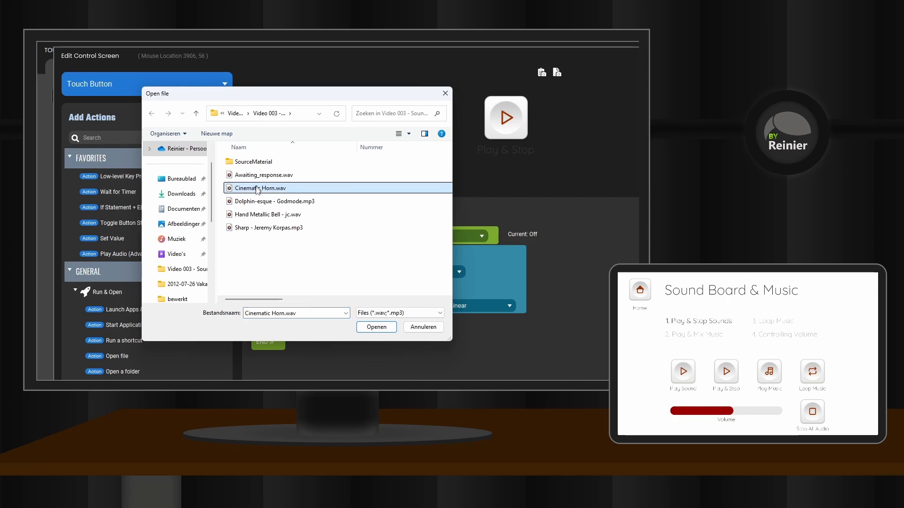
left_click(376, 326)
Step: Set the Cinematic Horn action's audio device to Default and its id to exampleId
left_click(401, 272)
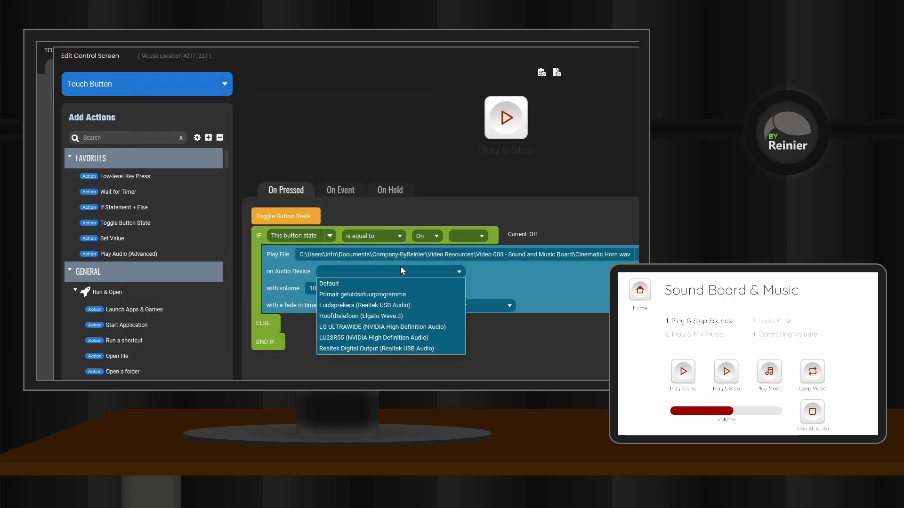
left_click(334, 285)
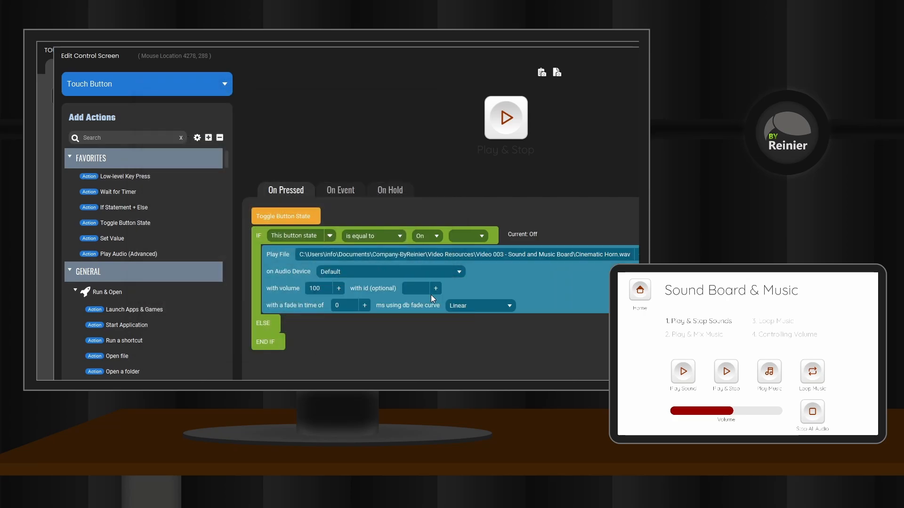
left_click(414, 289)
type("exampleId")
Step: Add a Stop All Audio by Id action with id exampleId to the ELSE branch and save the Play & Stop button
left_click(103, 137)
type("stop all")
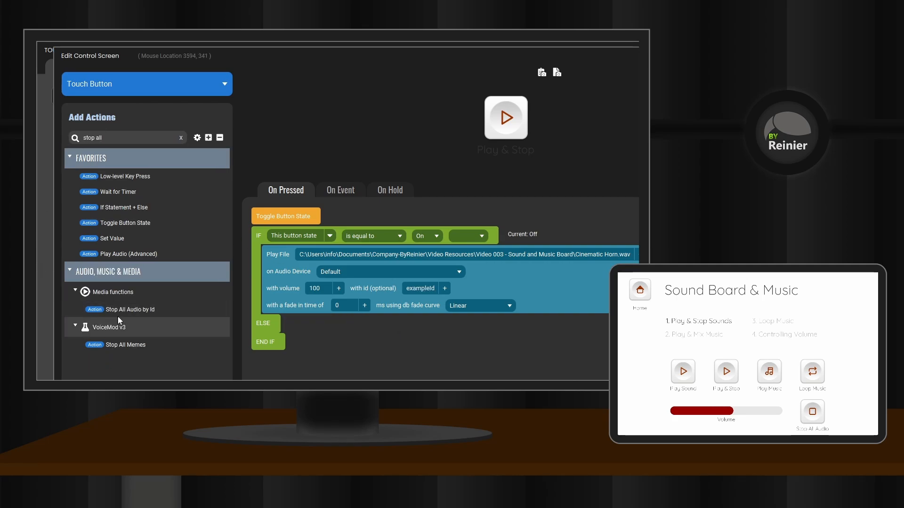
left_click_drag(123, 314, 290, 341)
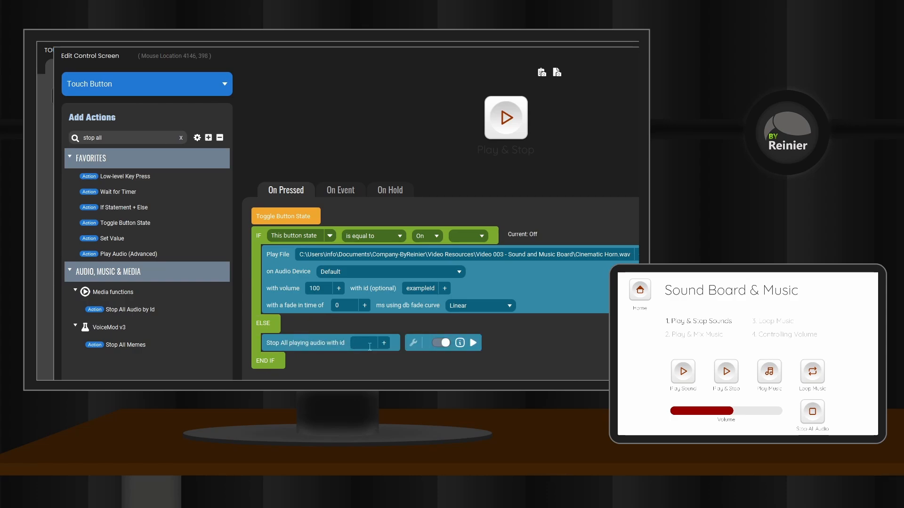
left_click(370, 347)
type("exampleId")
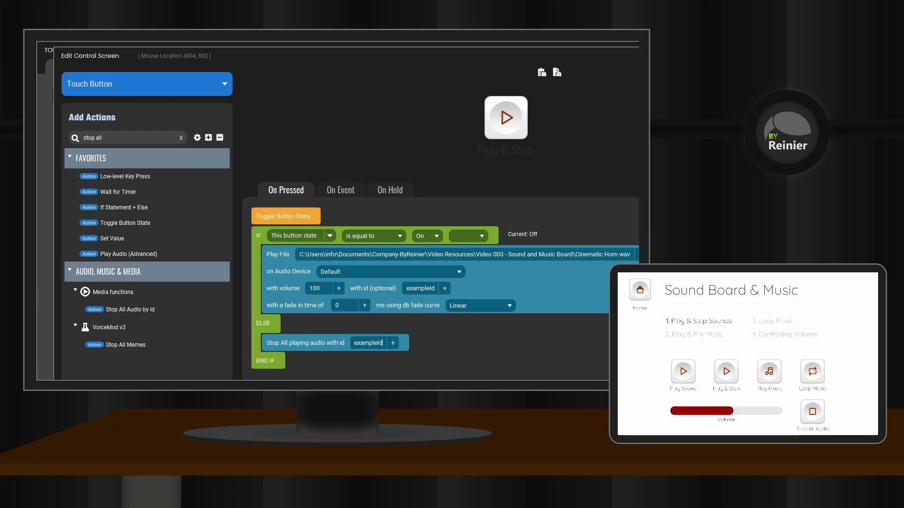
left_click(628, 369)
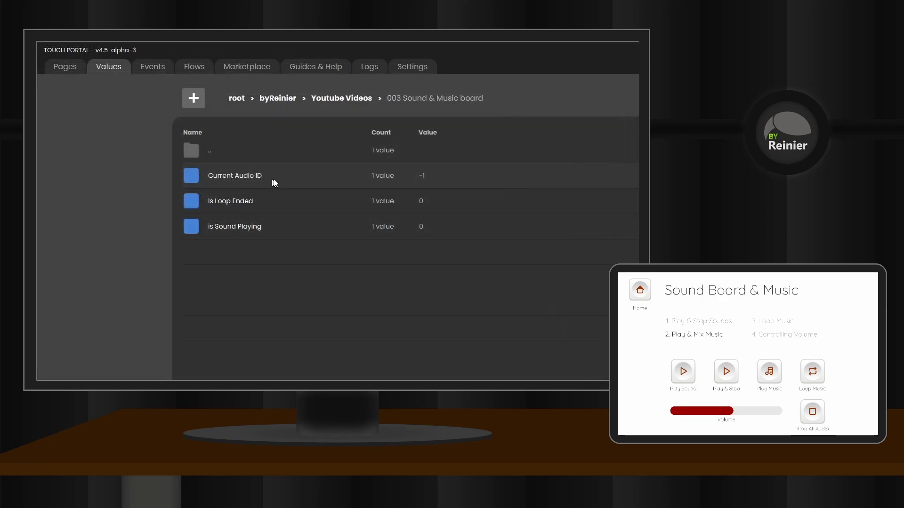
Step: Review the Current Audio ID value's id, name, default value and type, and close its settings by saving
double_click(298, 178)
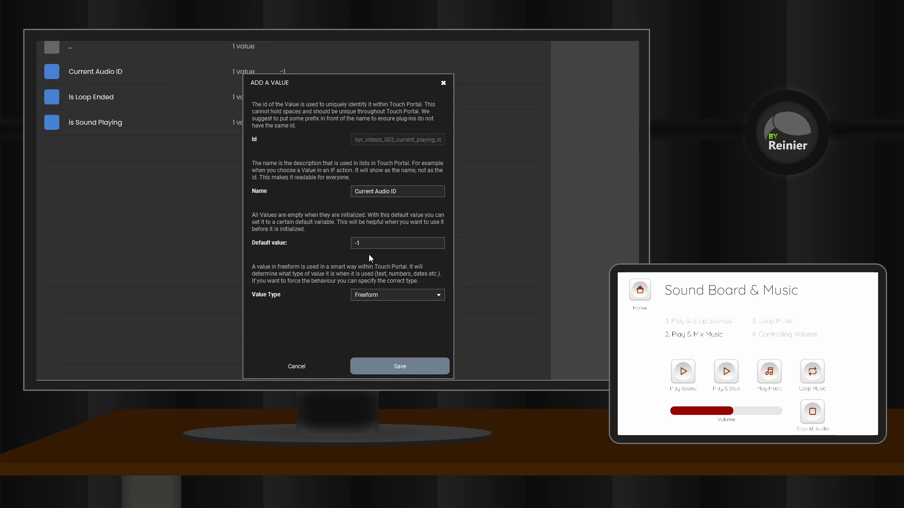
left_click(406, 368)
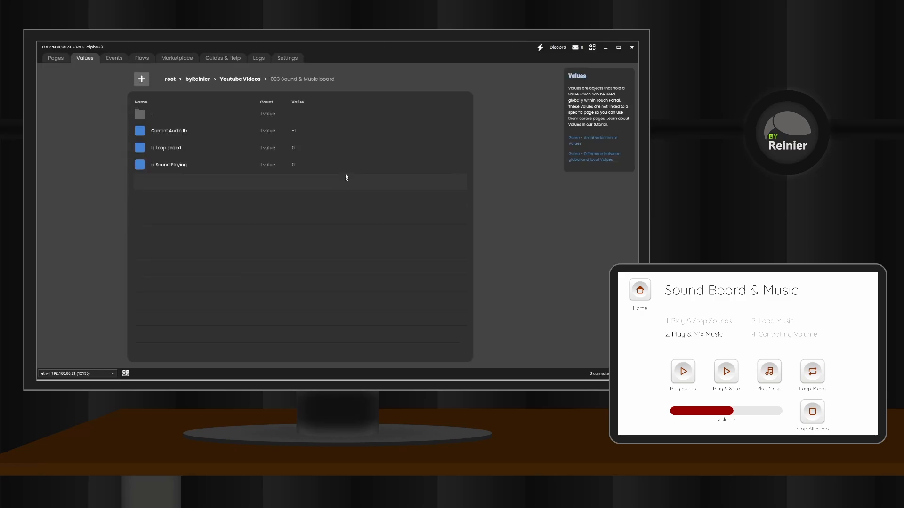
Step: Return to the pages and add a Stop & Fade out Audio Sound with ID action to the Play Music button
left_click(57, 61)
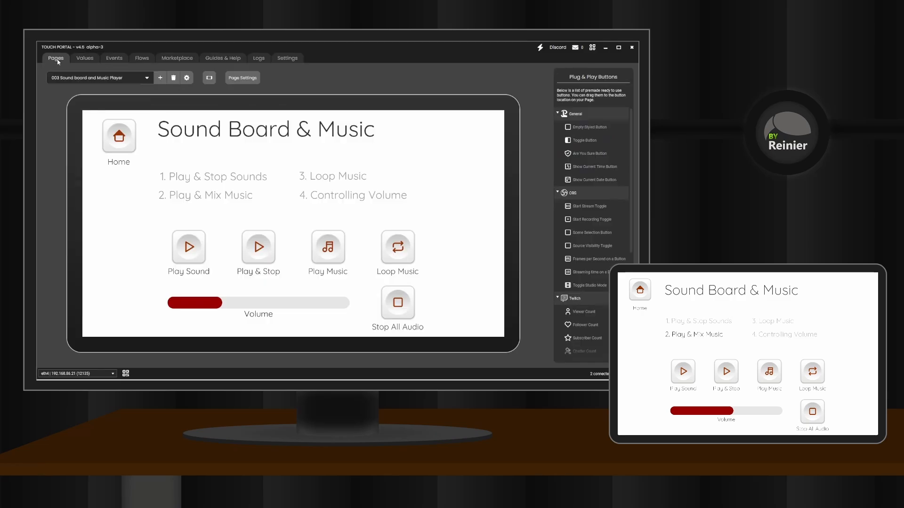
left_click(328, 258)
type("fade")
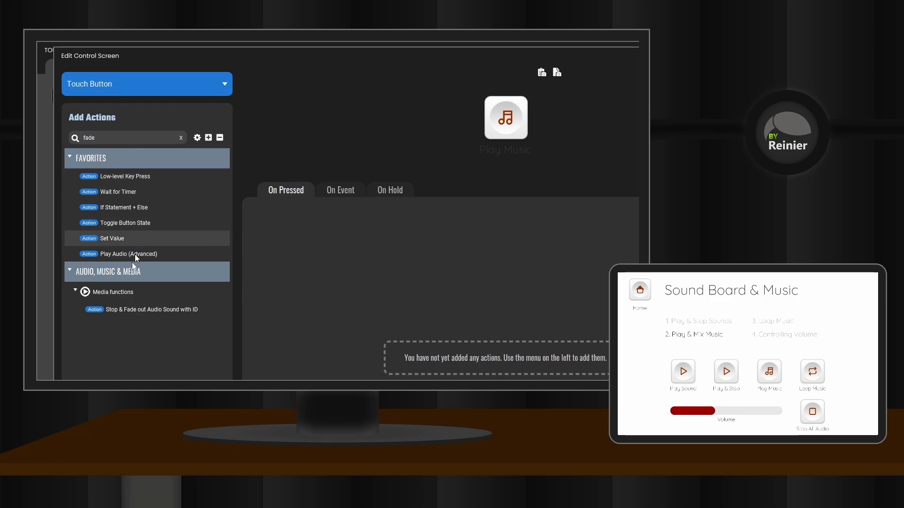
left_click_drag(126, 309, 292, 229)
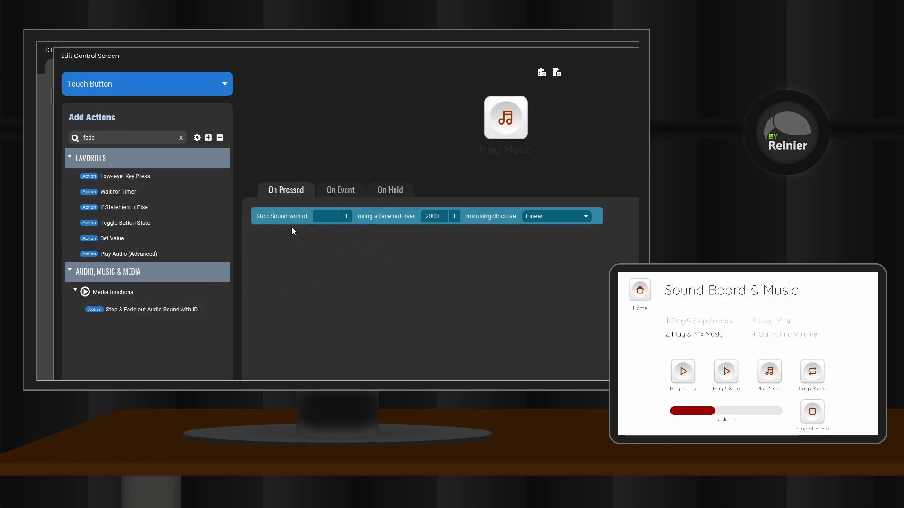
Step: Use the Current Audio ID value from byReinier > Youtube Videos > 003 Sound & Music board as the fade-out action's id
left_click(346, 216)
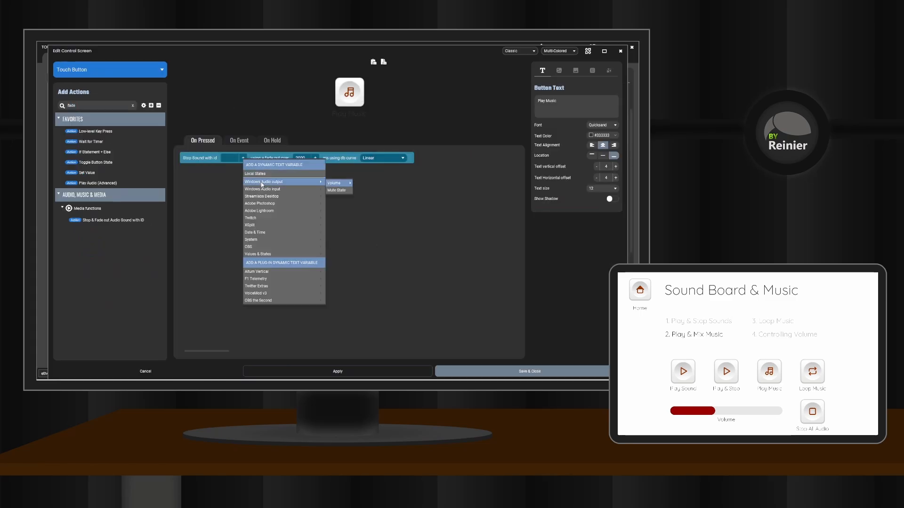
mouse_move(278, 256)
mouse_move(372, 123)
mouse_move(415, 125)
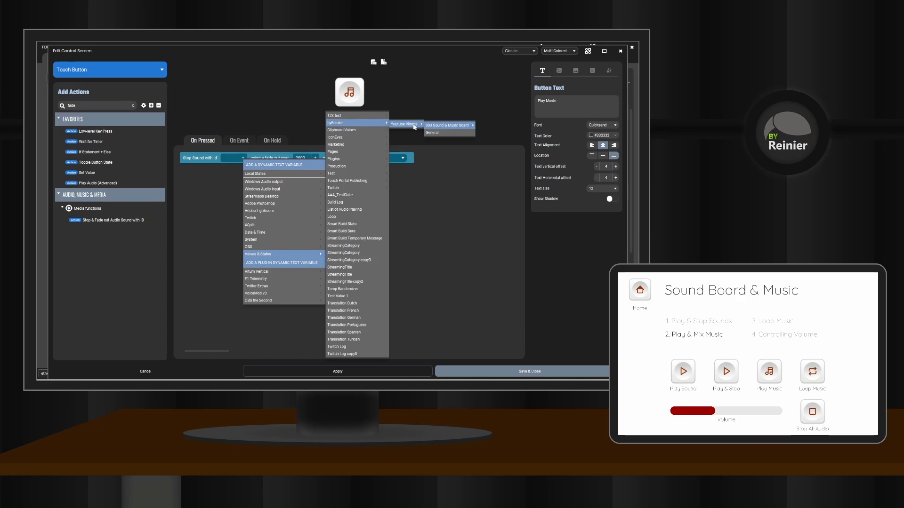
mouse_move(466, 125)
left_click(496, 127)
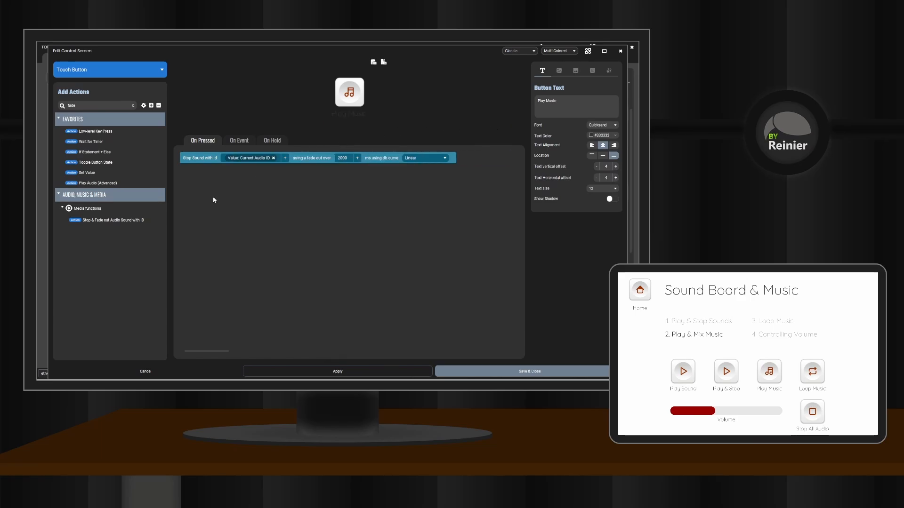
Step: Add an If Statement + Else below the fade-out action that checks whether Current Audio ID is equal to 1
left_click_drag(96, 152, 254, 147)
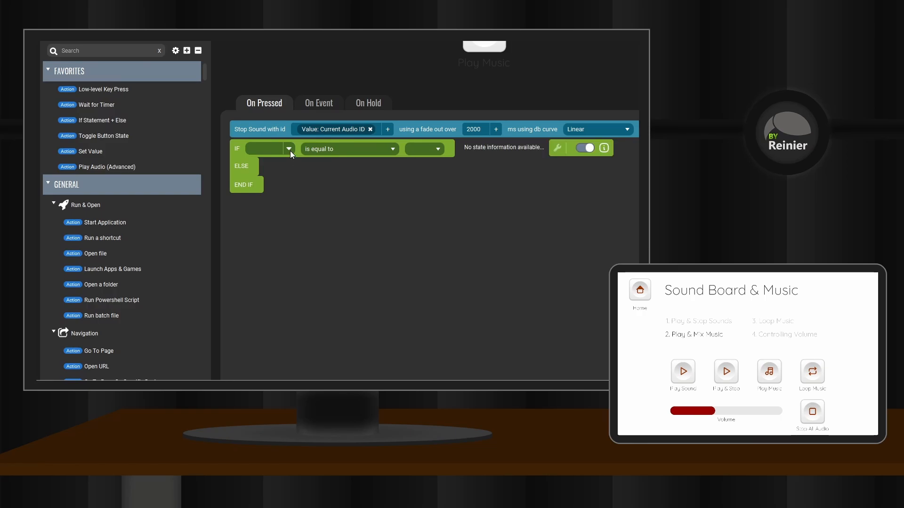
left_click(289, 150)
mouse_move(292, 258)
mouse_move(301, 306)
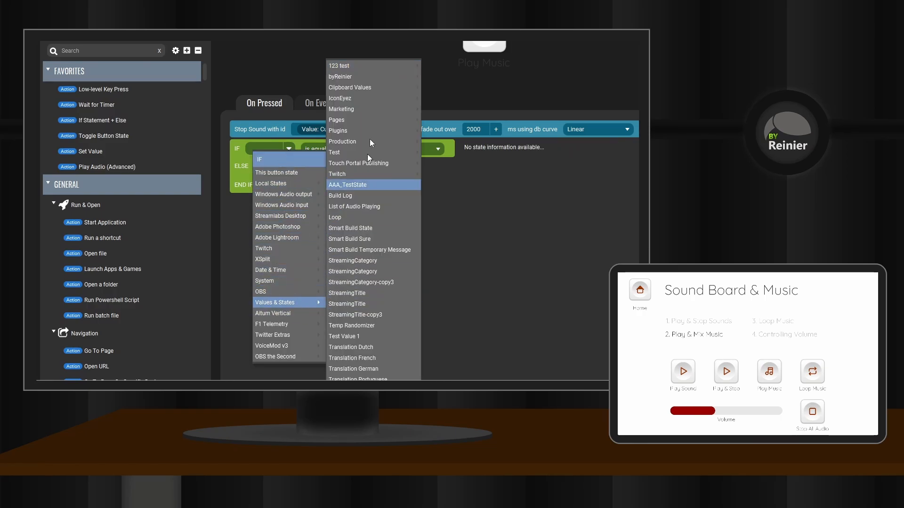
mouse_move(376, 77)
mouse_move(448, 78)
mouse_move(540, 83)
left_click(572, 82)
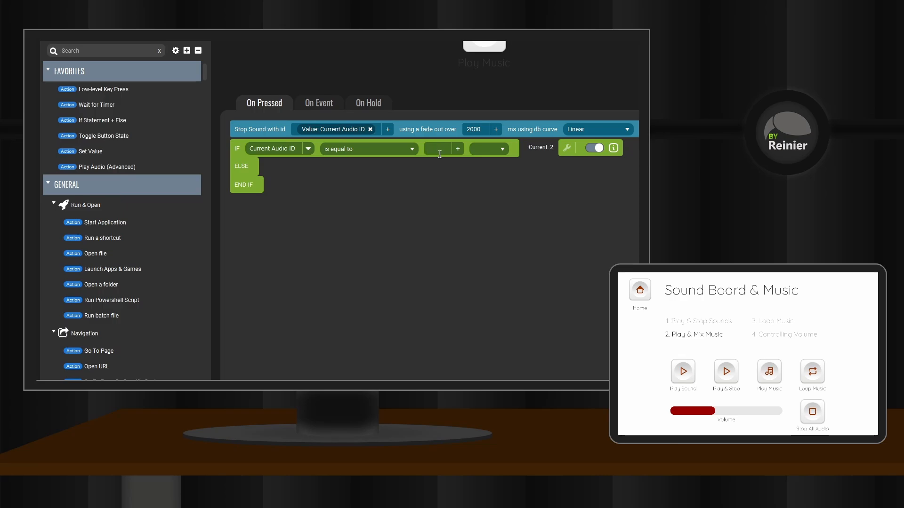
Step: Add a Set Value action inside the If branch that sets Current Audio ID to 2
left_click_drag(90, 151, 291, 164)
left_click(341, 167)
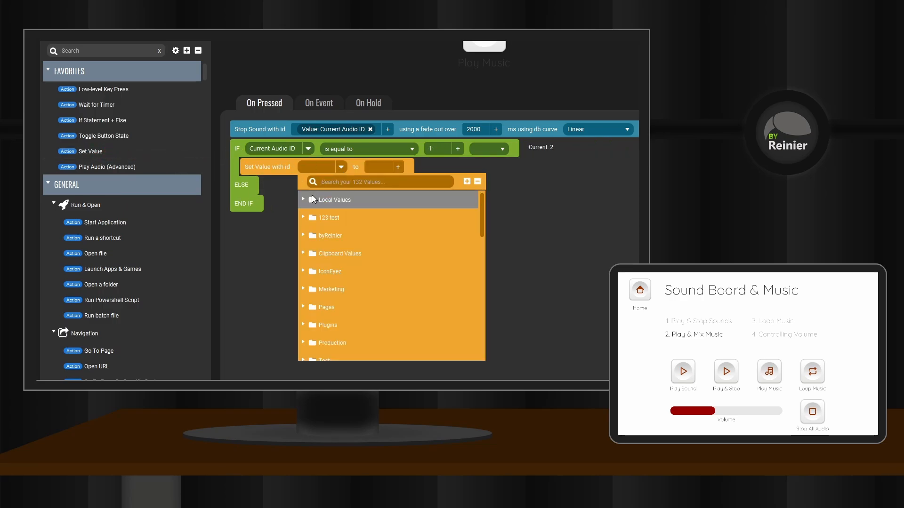
type("current")
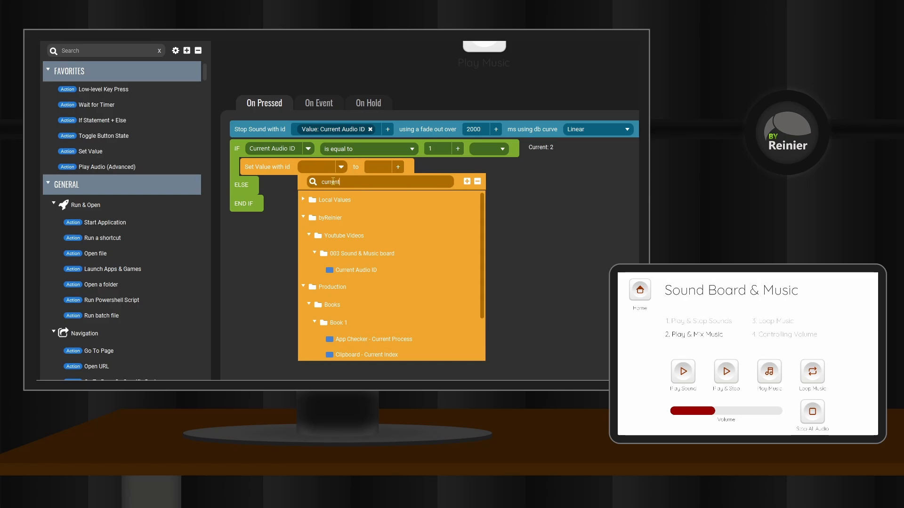
left_click(360, 272)
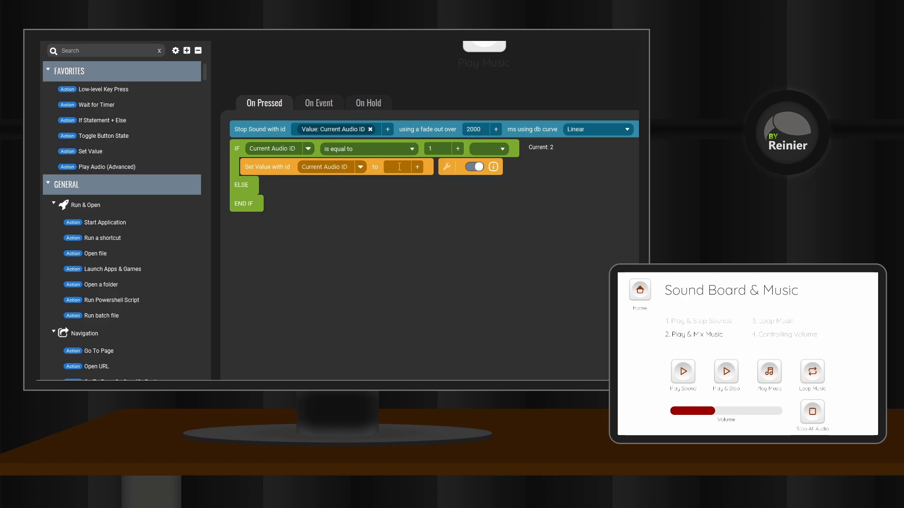
left_click(399, 167)
type("2")
Step: Below it in the If branch, add a Play Audio (Advanced) action that plays the Sharp mp3 on the Default audio device
left_click_drag(113, 167, 257, 185)
left_click(321, 187)
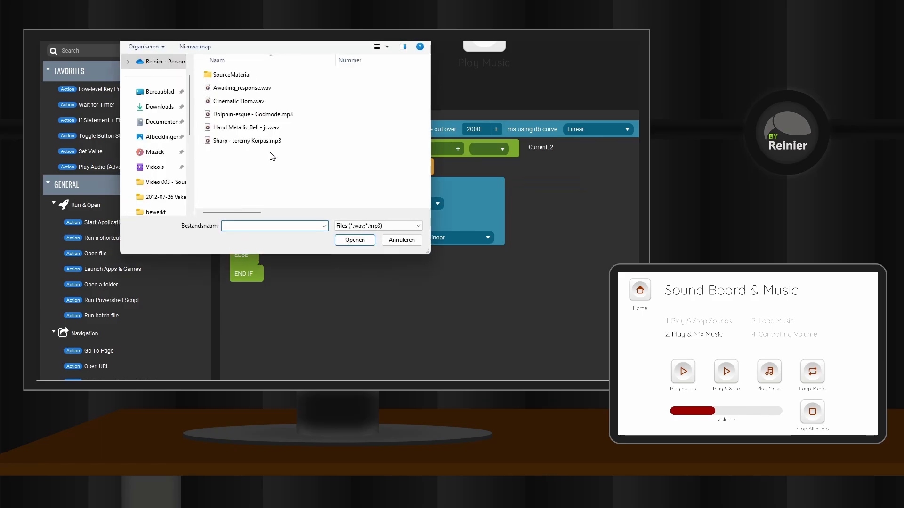
left_click(247, 140)
left_click(355, 240)
left_click(438, 203)
left_click(314, 216)
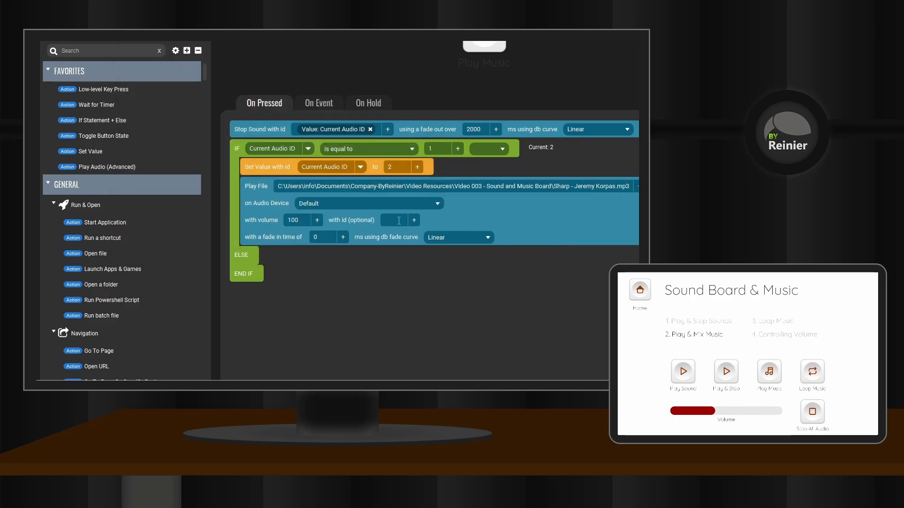
Step: Give the Sharp playback action the id 2 and a fade-in time of 2000 ms
left_click(398, 220)
key("BackSpace")
type("2000")
Step: Add a Set Value action inside the Else branch that sets Current Audio ID to 1
left_click_drag(88, 153, 270, 268)
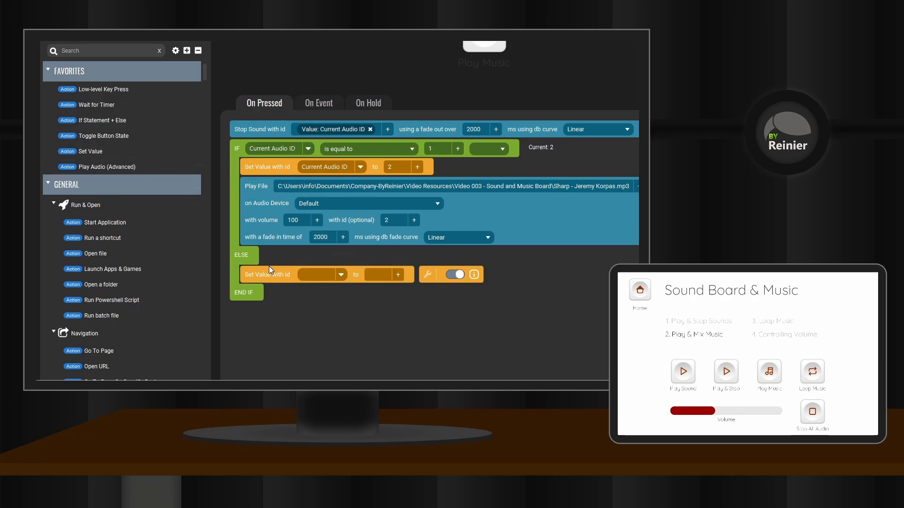
left_click(341, 277)
left_click(332, 371)
left_click(391, 274)
type("1")
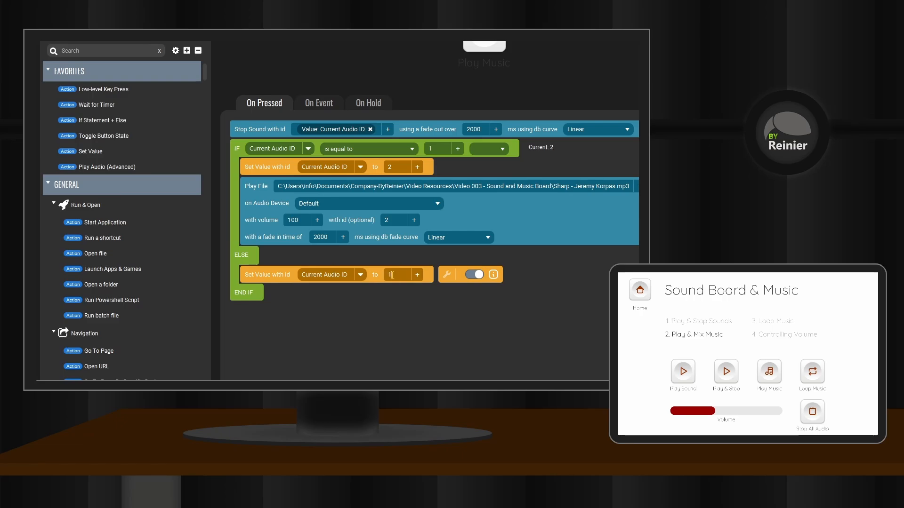
Step: In the Else branch, add a Play Audio (Advanced) action that plays Dolphin-esque - Godmode.mp3 on the Default audio device
left_click_drag(106, 166, 270, 288)
left_click(319, 294)
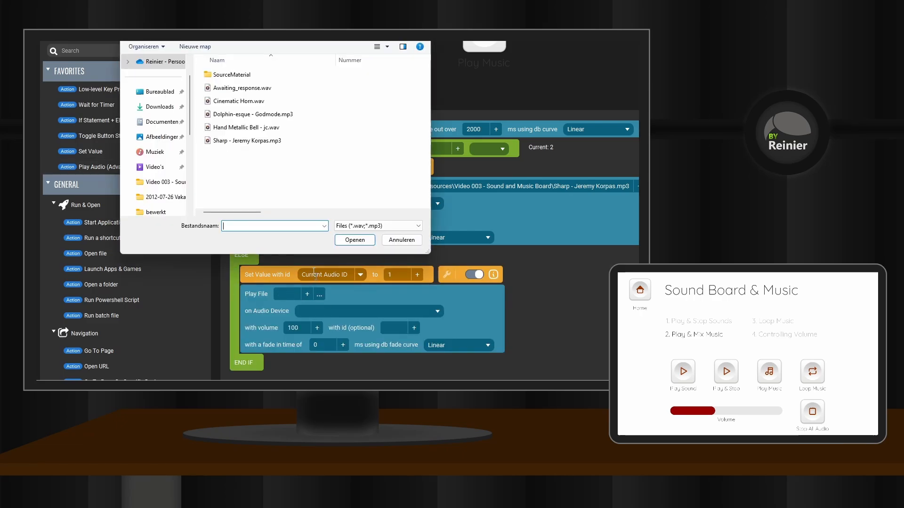
double_click(267, 115)
left_click(367, 311)
left_click(306, 317)
Step: Fill in the Dolphin-esque playback action's id and set its fade-in time to 2000 ms
left_click(393, 328)
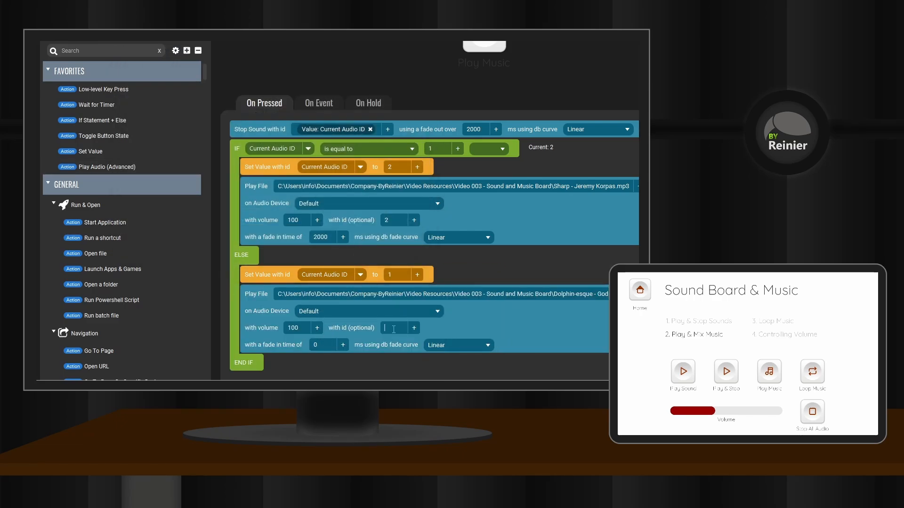
double_click(324, 342)
type("2000")
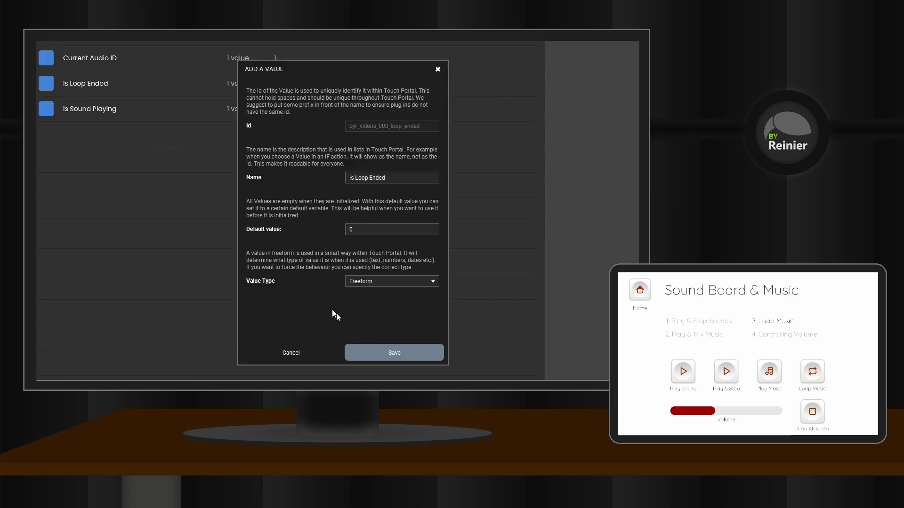
Step: Save the Is Loop Ended value and add a Set Value action to the Loop Music button that sets it to 0
left_click(396, 353)
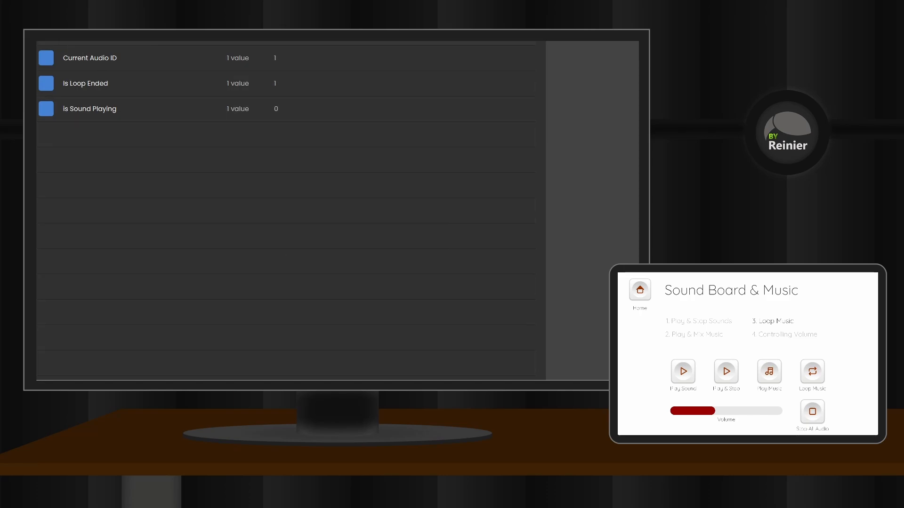
left_click(53, 58)
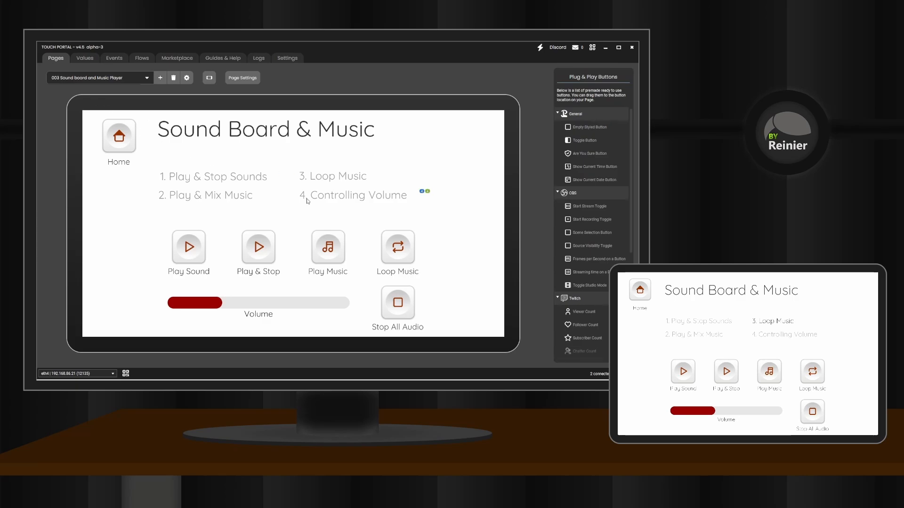
left_click_drag(250, 152, 251, 153)
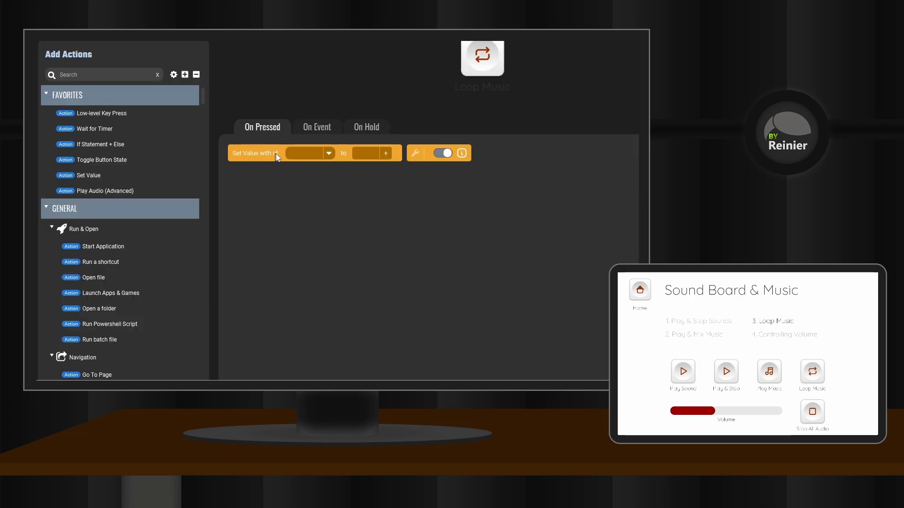
left_click(330, 153)
type("loop")
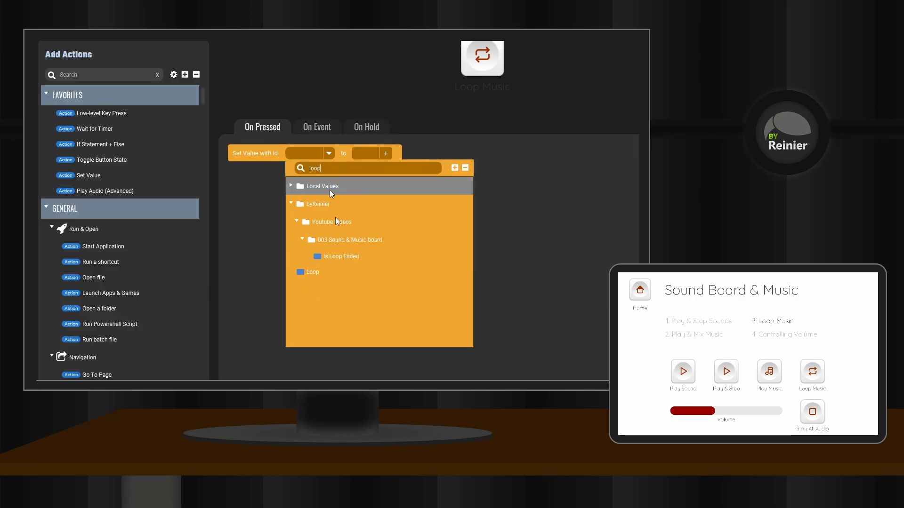
left_click(343, 258)
left_click(376, 156)
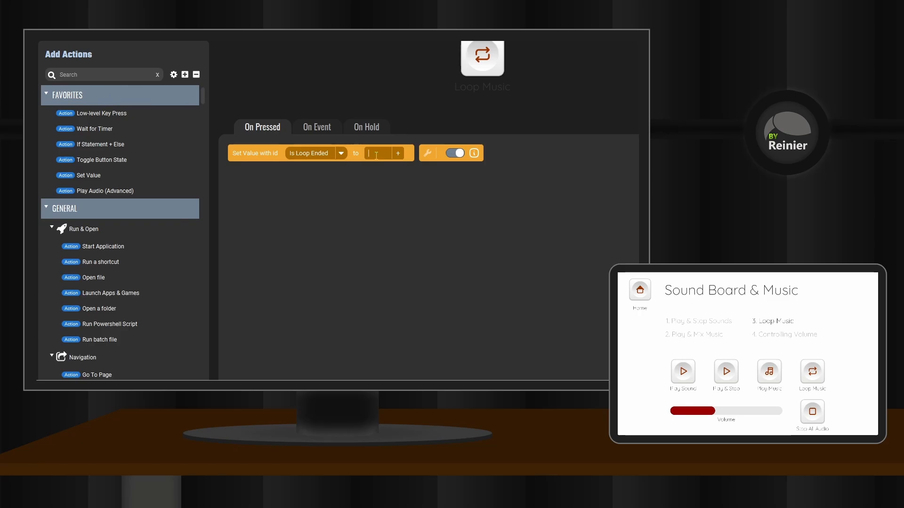
type("0")
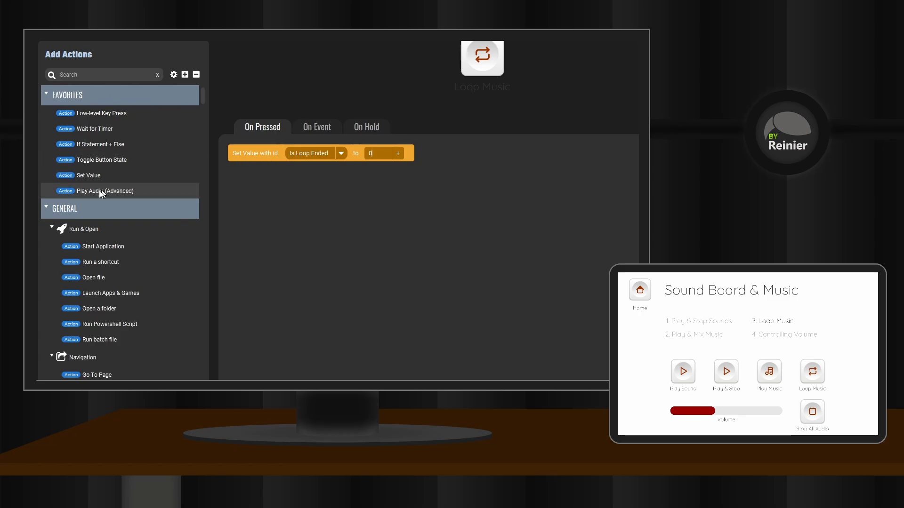
Step: Add a Play Audio (Advanced) action that plays Awaiting_response.wav on the Default audio device with the id exampleLoop
left_click_drag(103, 191, 264, 168)
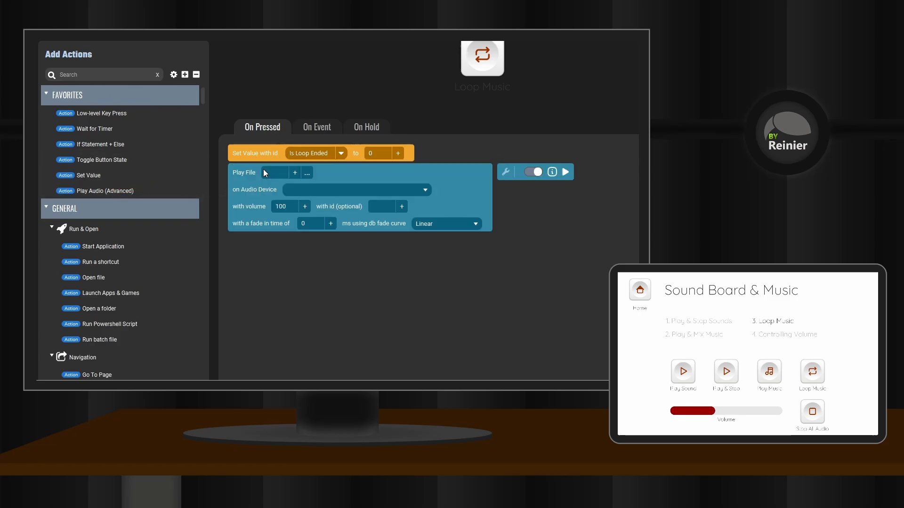
left_click(307, 173)
left_click(254, 113)
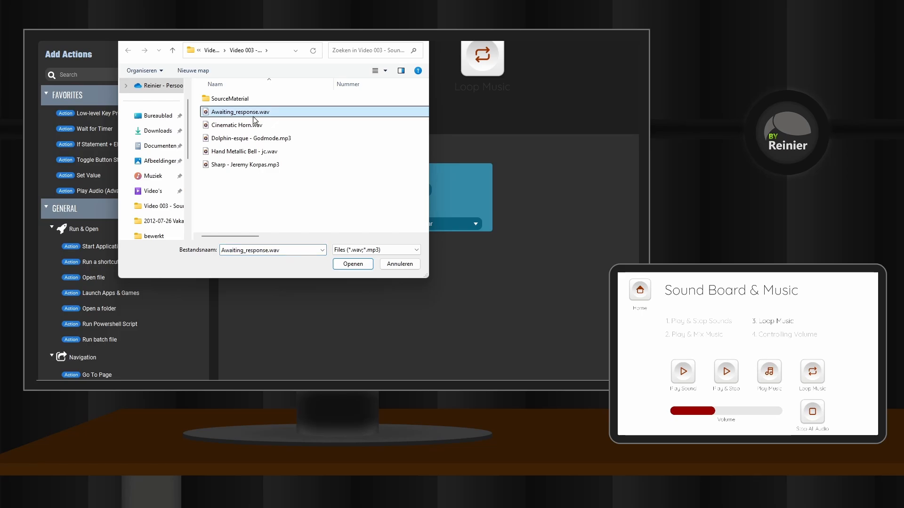
left_click(351, 264)
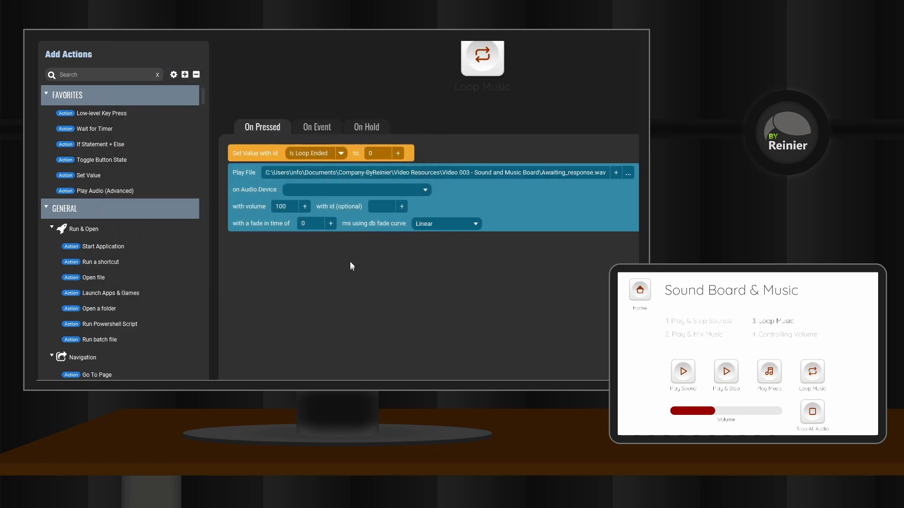
left_click(426, 188)
left_click(295, 202)
left_click(382, 206)
type("exampleLoop")
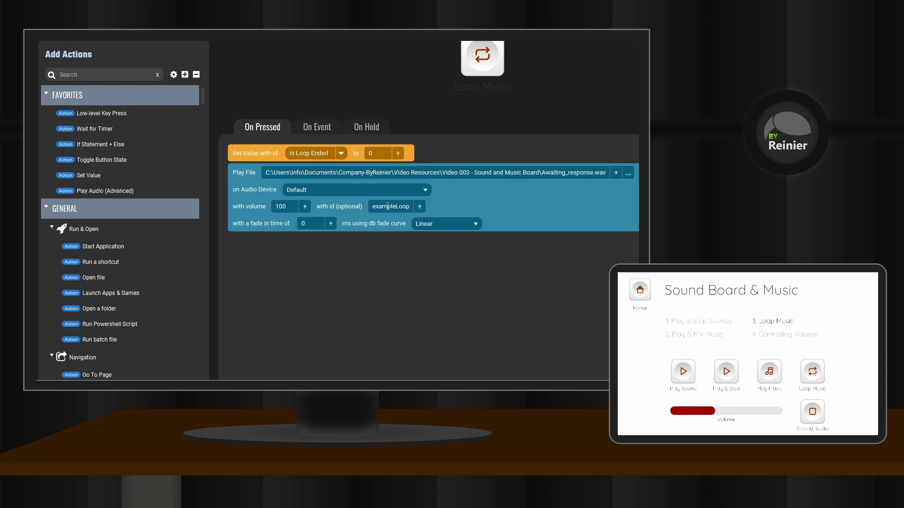
Step: Add a When Media is Finished Playing event to the Loop Music button's event logic for the id exampleLoop
left_click(306, 126)
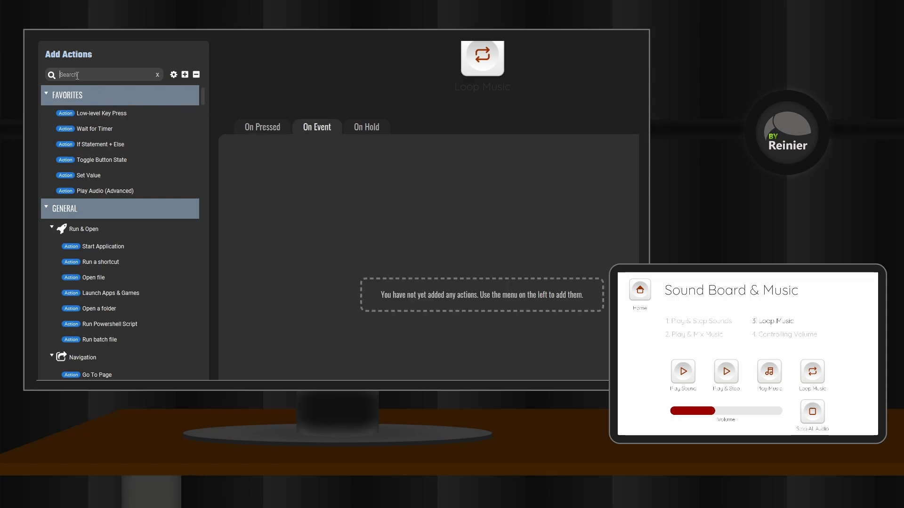
type("finish")
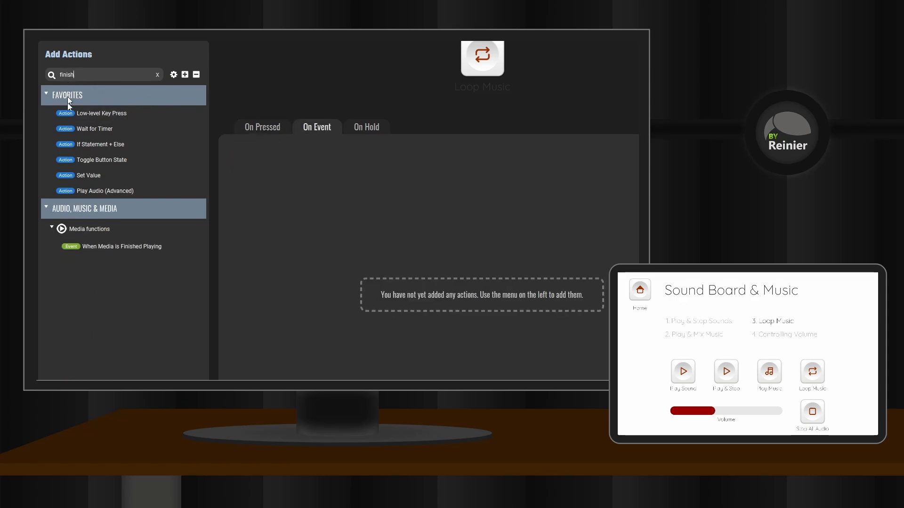
left_click_drag(121, 245, 284, 150)
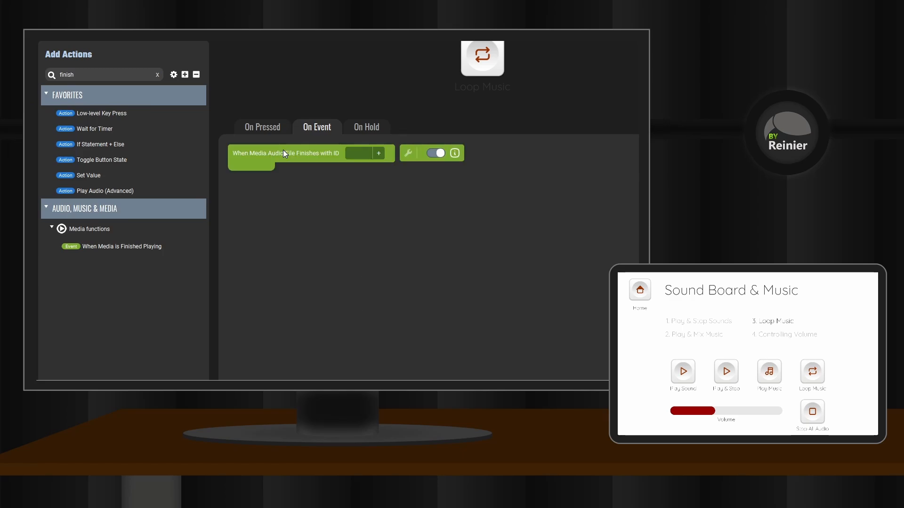
left_click(361, 153)
type("exampleLoop")
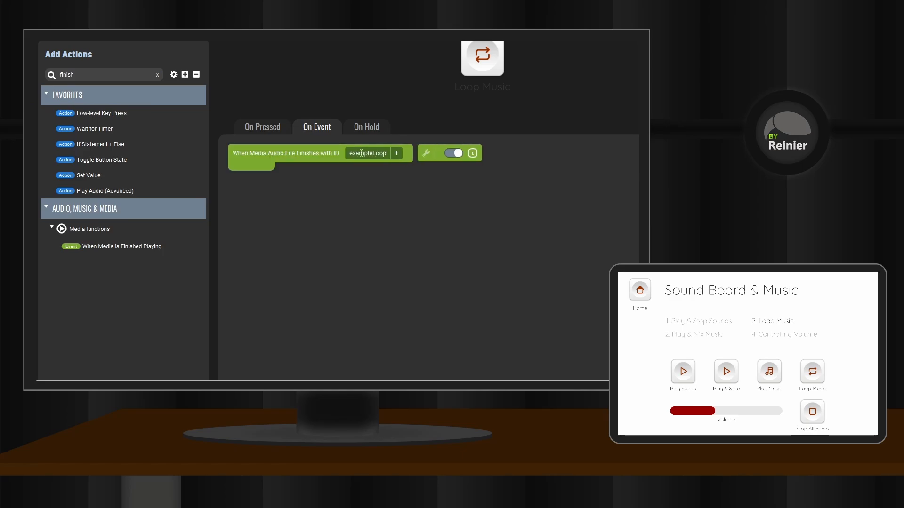
Step: Add an If Statement + Else inside the media-finished event and delete its Else branch
left_click_drag(93, 143, 254, 190)
right_click(251, 193)
left_click(282, 312)
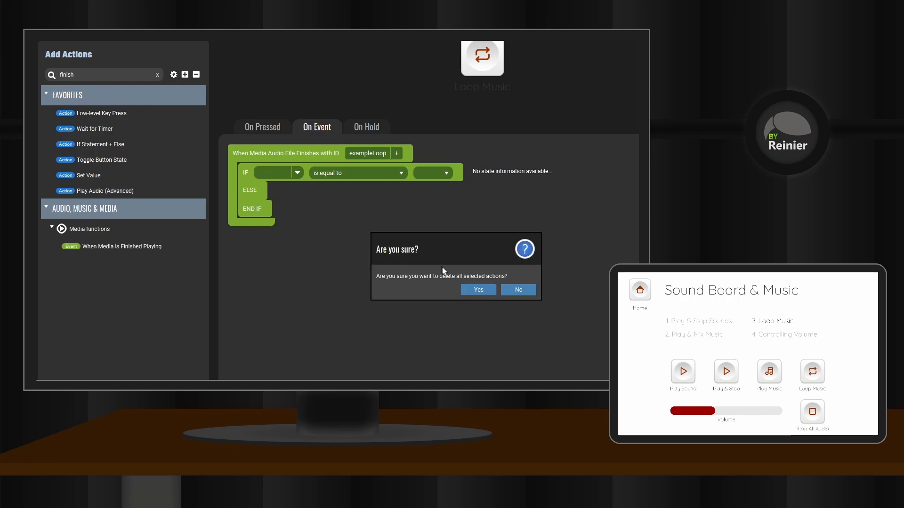
left_click(479, 290)
Step: Make the If statement check whether the Is Loop Ended value is equal to 0
left_click(297, 173)
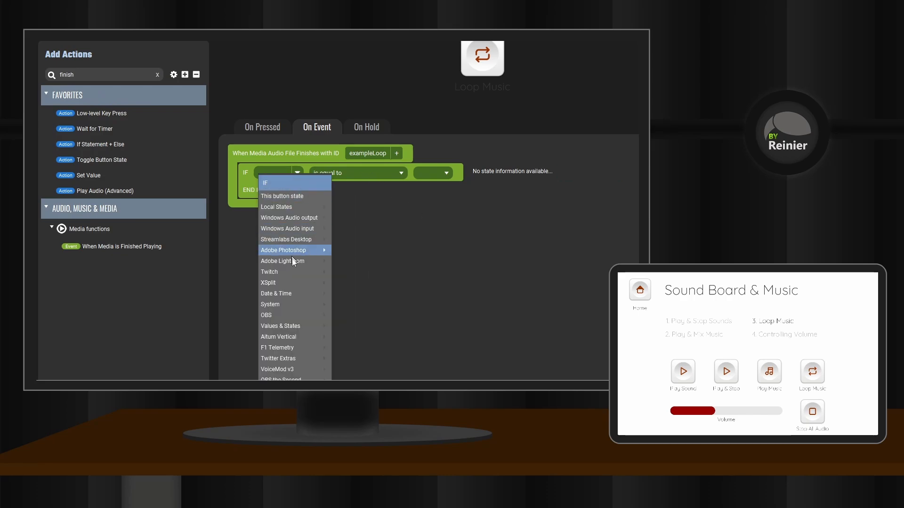
mouse_move(295, 326)
mouse_move(375, 238)
left_click(530, 106)
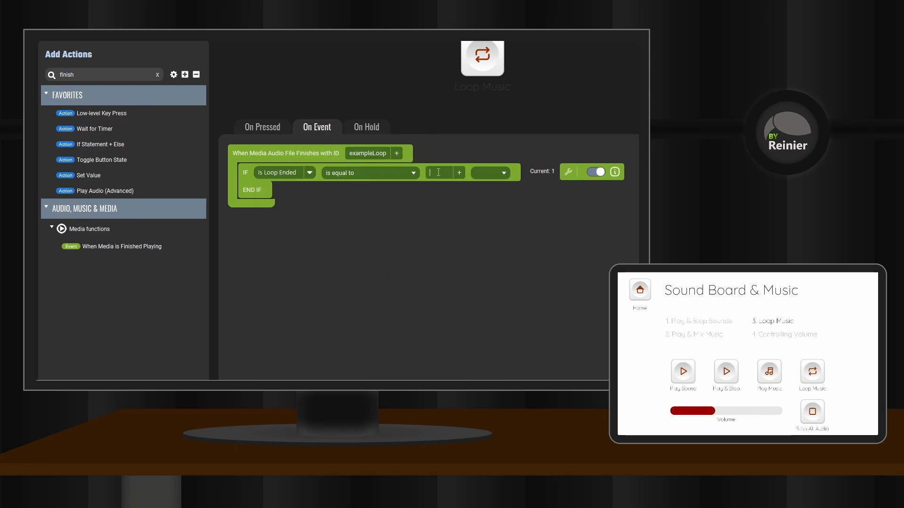
Step: Inside the If statement, add a Play Audio (Advanced) action playing Awaiting_response.wav on the Default device with the id exampleLoop
left_click_drag(127, 188, 293, 191)
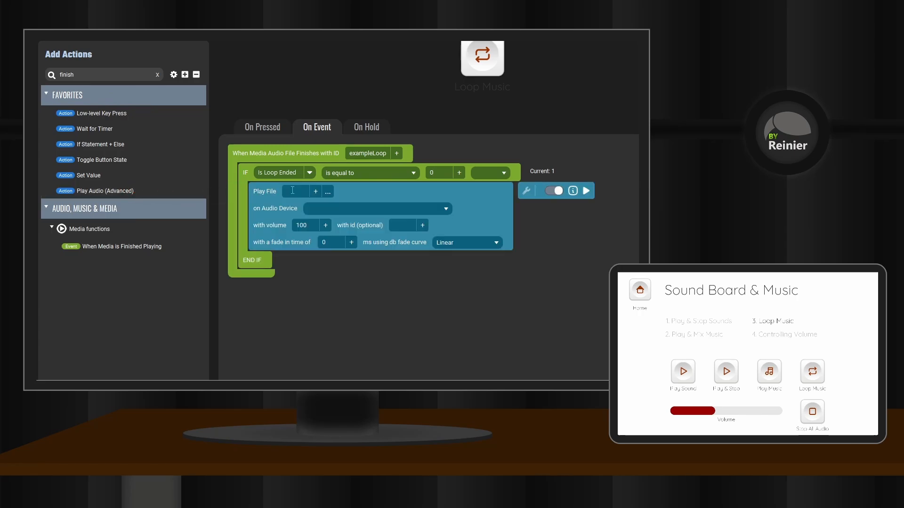
left_click(328, 192)
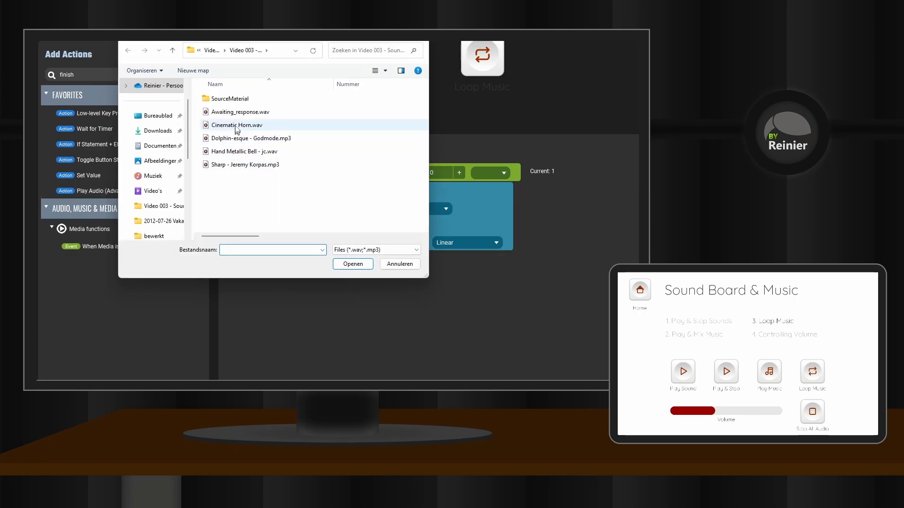
left_click(238, 112)
left_click(353, 264)
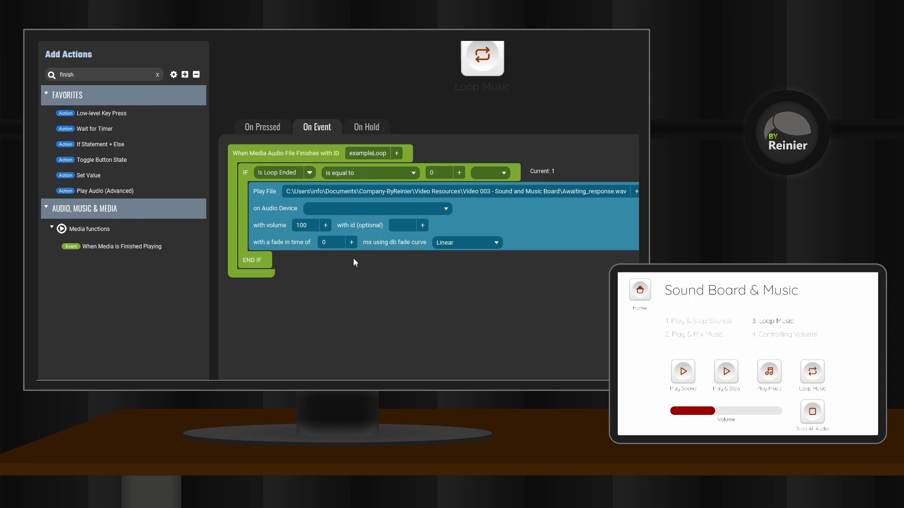
left_click(446, 209)
left_click(318, 219)
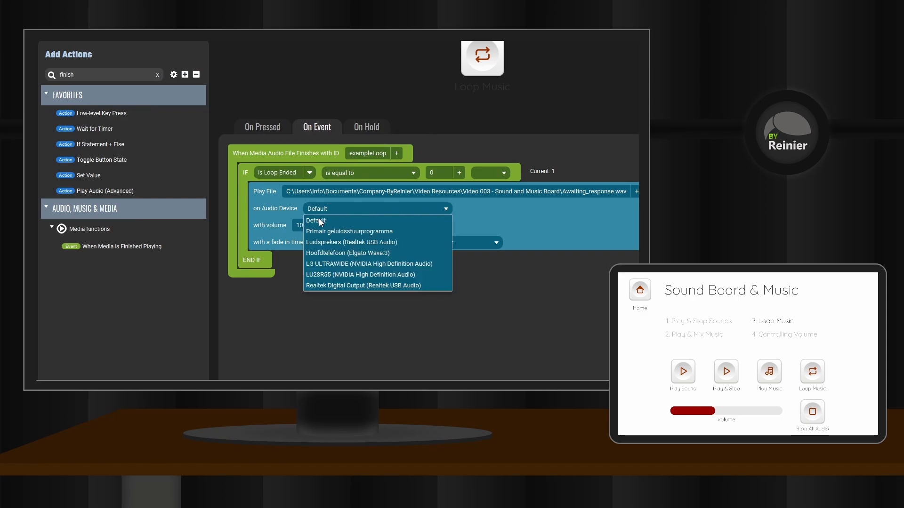
type("exampleLoop")
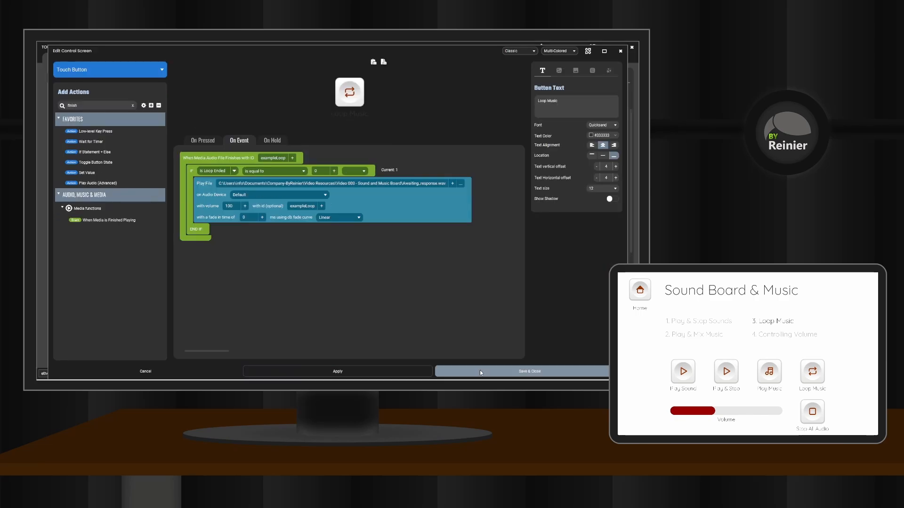
left_click(480, 372)
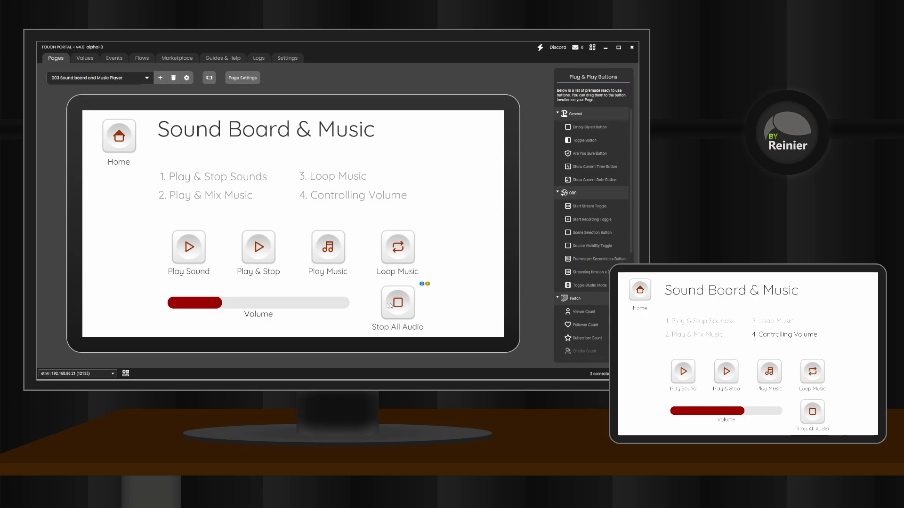
Step: Open the Volume slider for editing and add a Set Windows Volume (Smart) connector to it
left_click(294, 305)
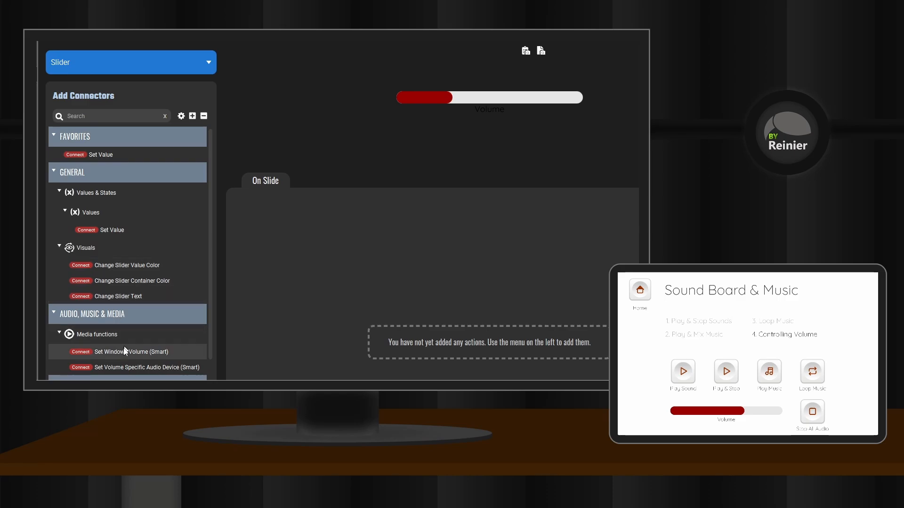
left_click_drag(123, 351, 264, 210)
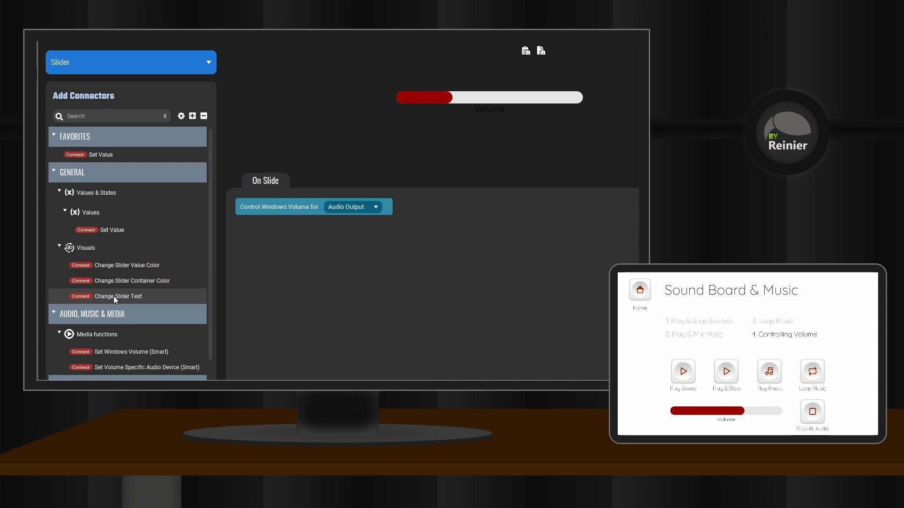
Step: Add a Change Slider Text connector to the Volume slider and set its text to "Volume: $sliderval%"
left_click_drag(114, 296, 279, 221)
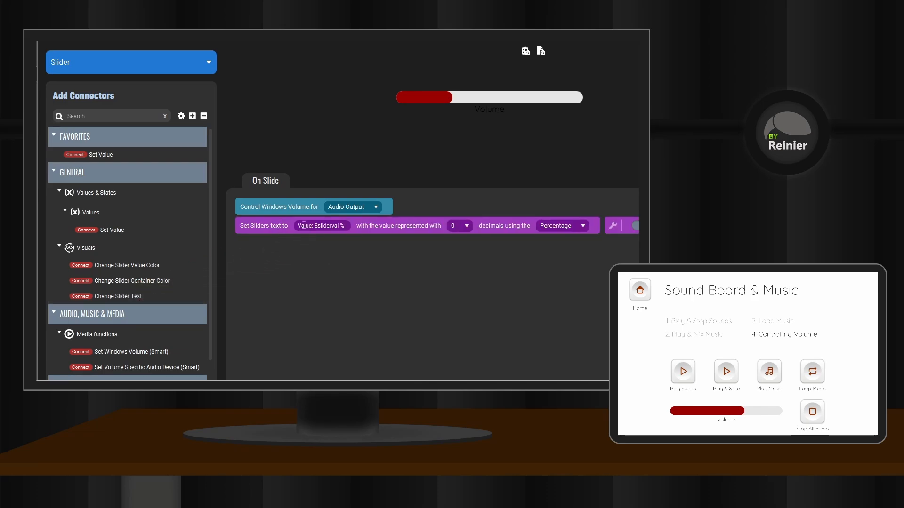
double_click(304, 226)
type("Volume")
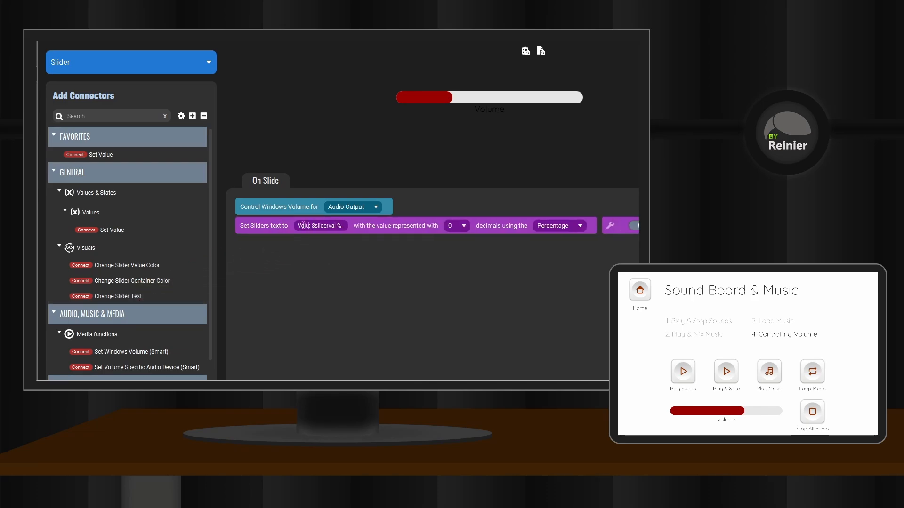
key("Delete")
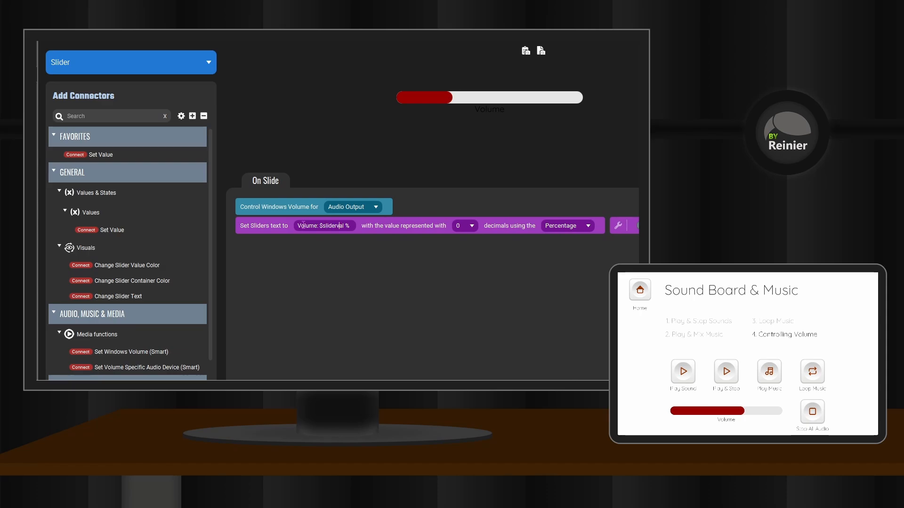
key("Delete")
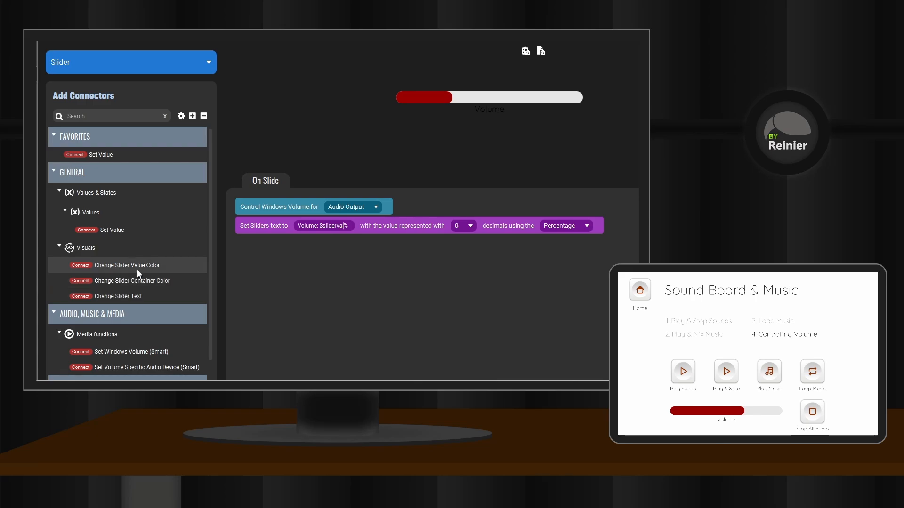
Step: Add a Change Slider Value Color connector running from dark red #990000 to bright red
left_click_drag(128, 264, 300, 241)
left_click(375, 243)
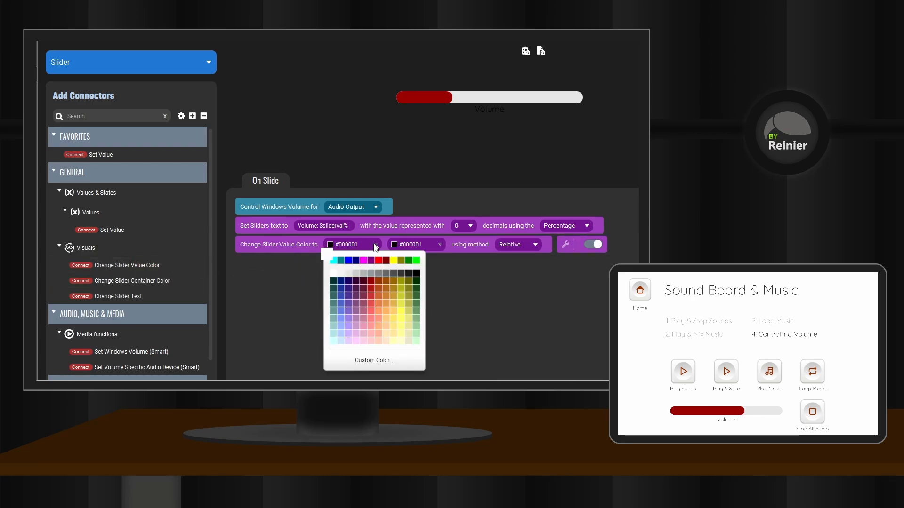
left_click(371, 281)
left_click(430, 245)
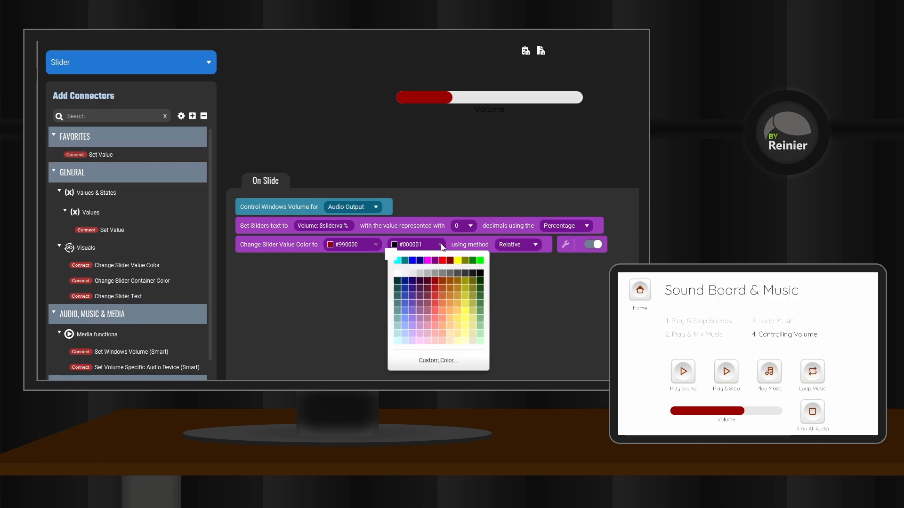
left_click(439, 262)
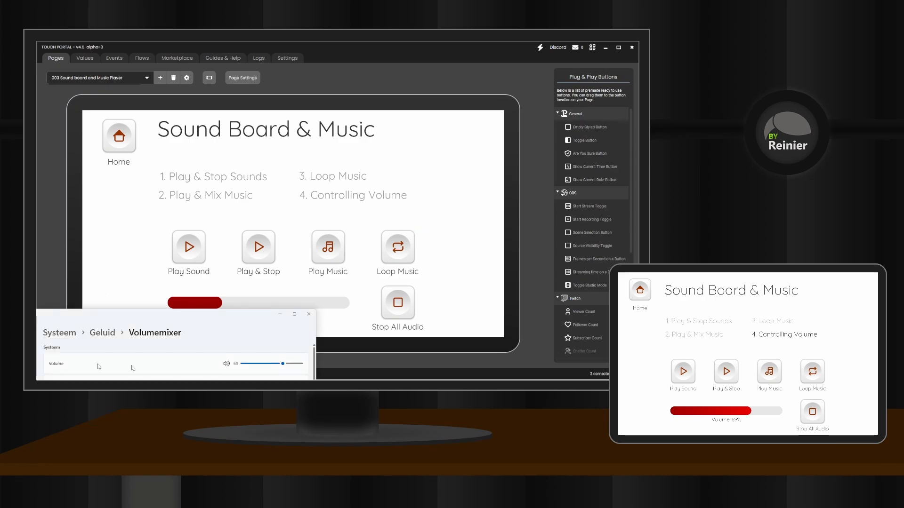
Step: Raise the system volume slightly in the Windows volume mixer to test the link with the Volume slider
mouse_move(282, 364)
left_mouse_down()
mouse_move(253, 365)
mouse_move(285, 365)
left_mouse_up()
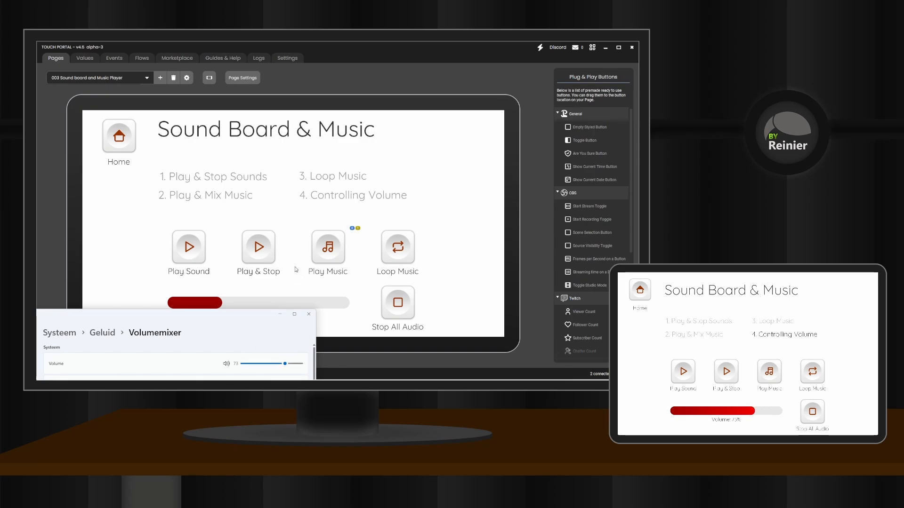